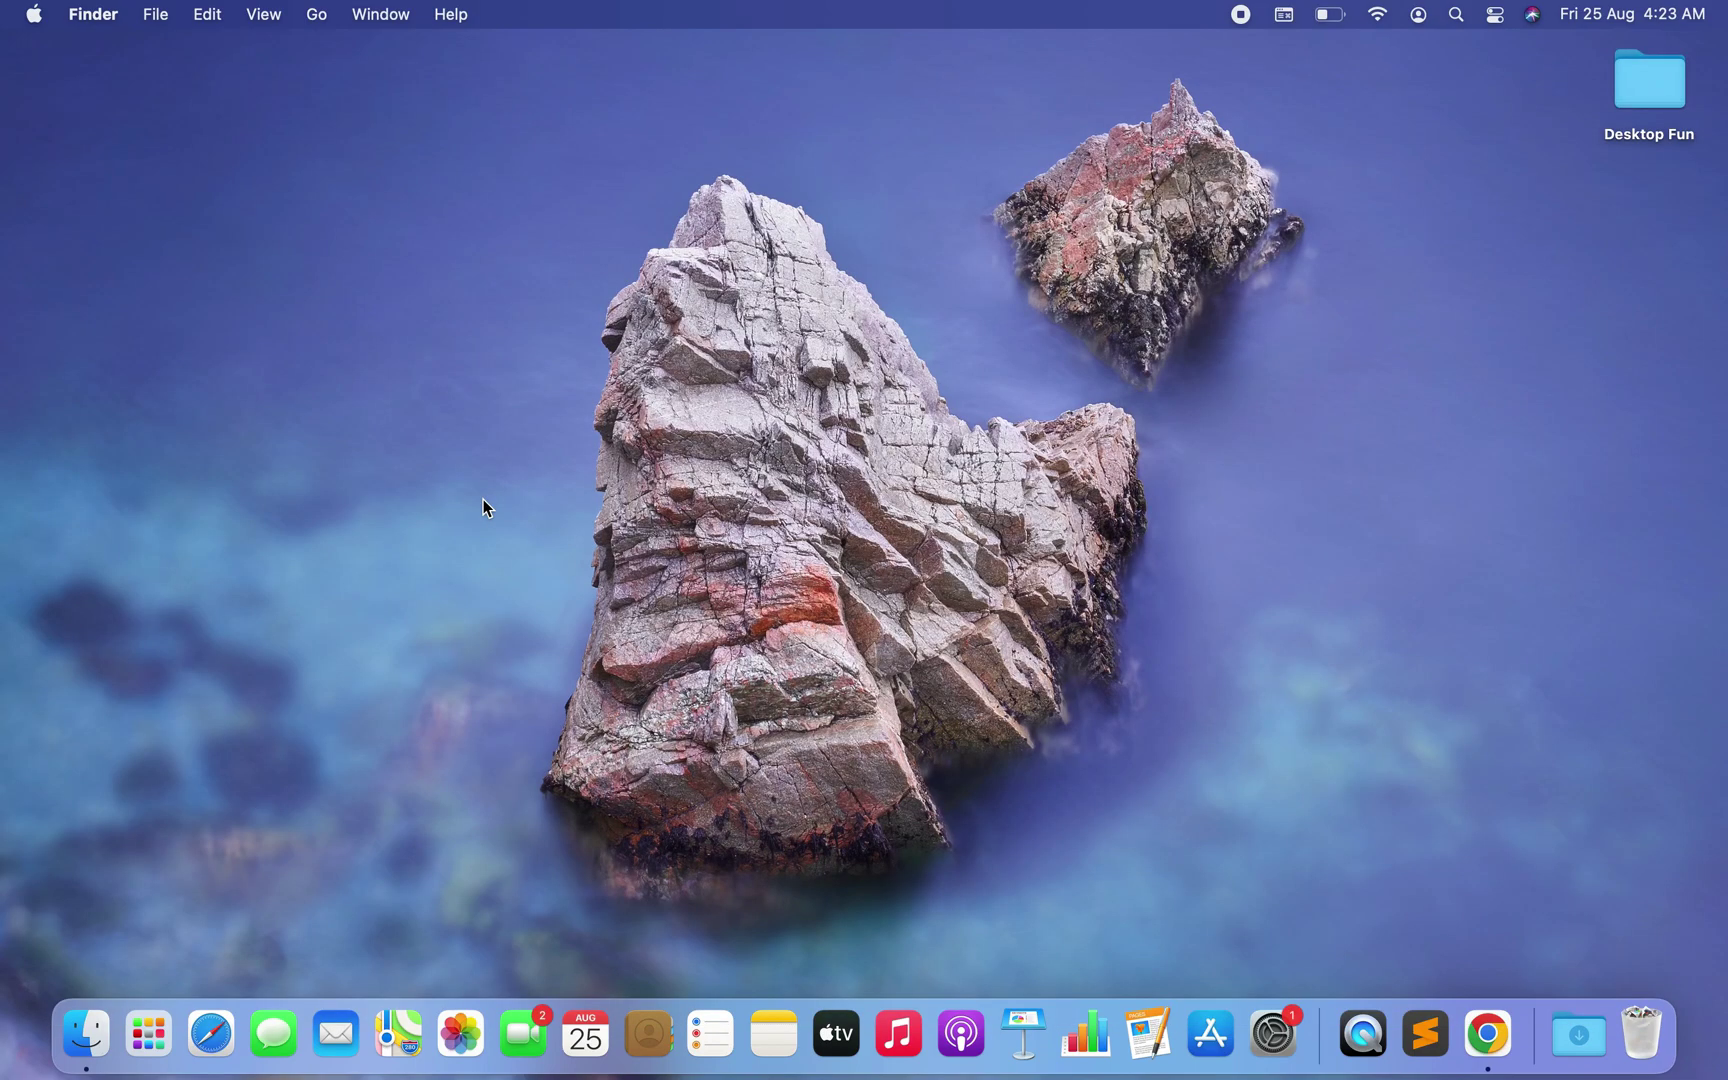
# Step: Search the Mac for 'Eclipse' in a new Finder window opened on Applications
pyautogui.click(84, 1028)
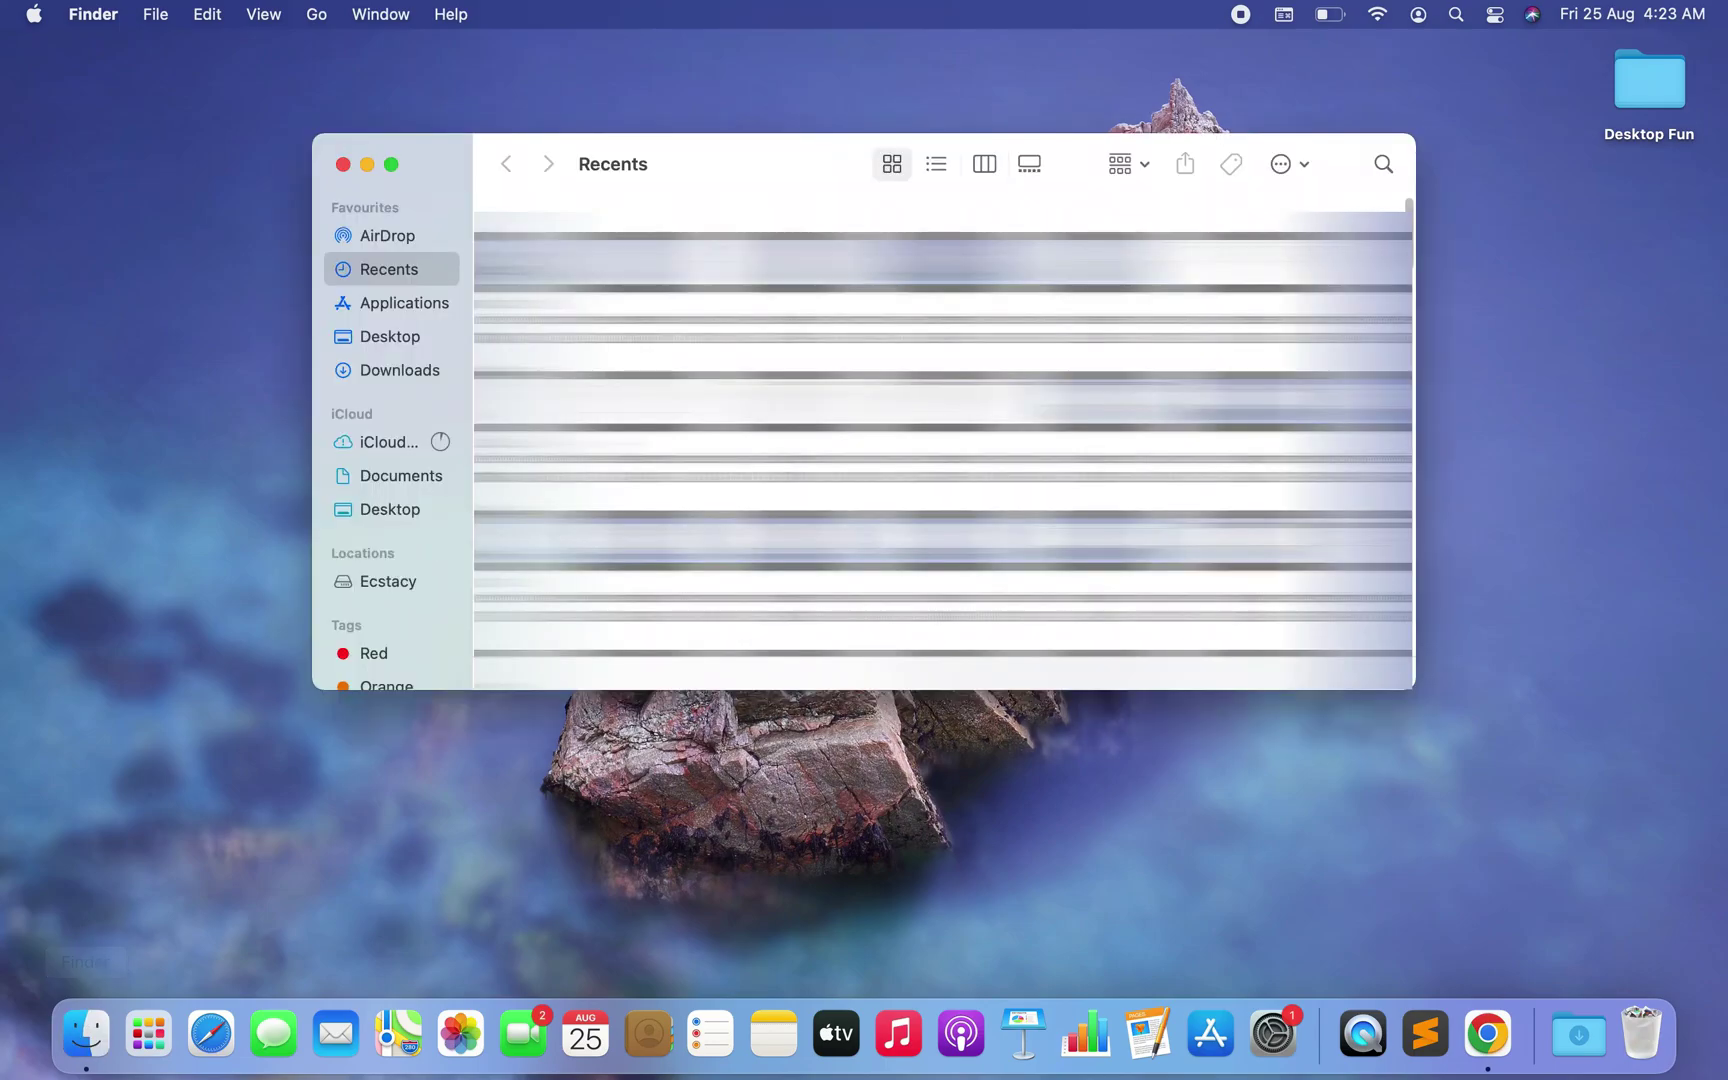
pyautogui.click(436, 303)
pyautogui.press('ctrl+super+f')
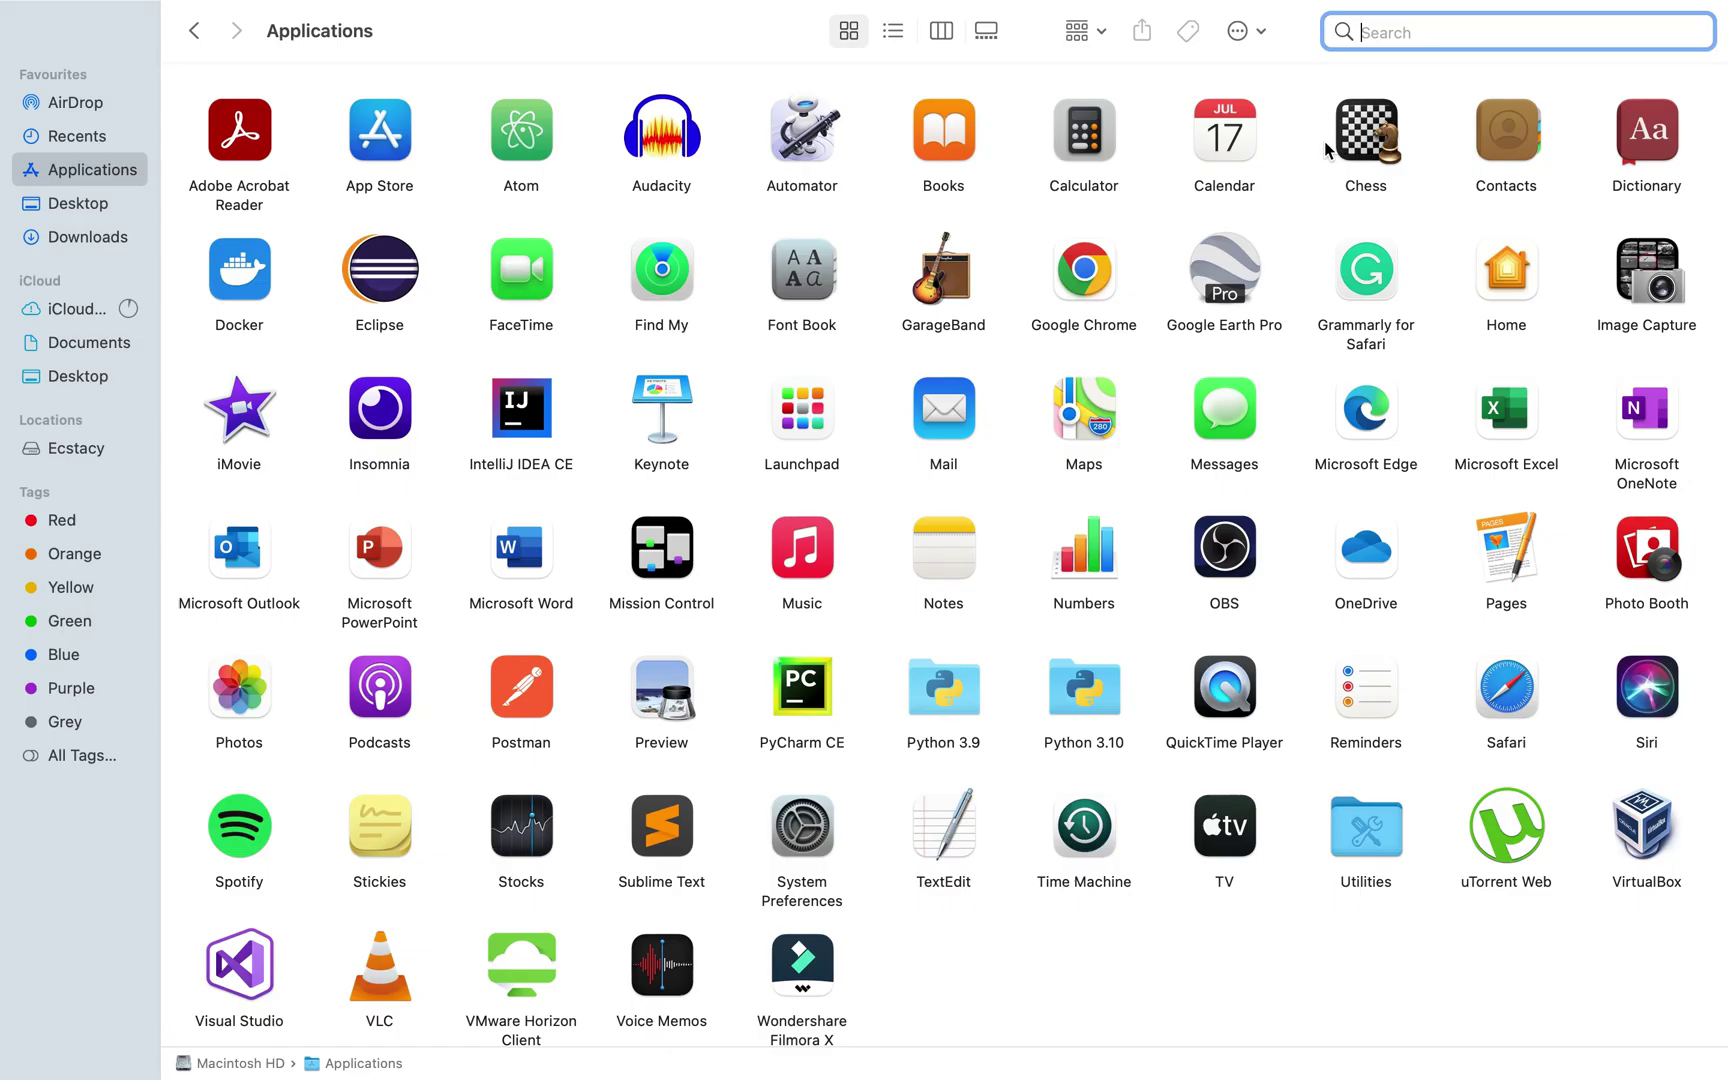
pyautogui.write('Eclipse')
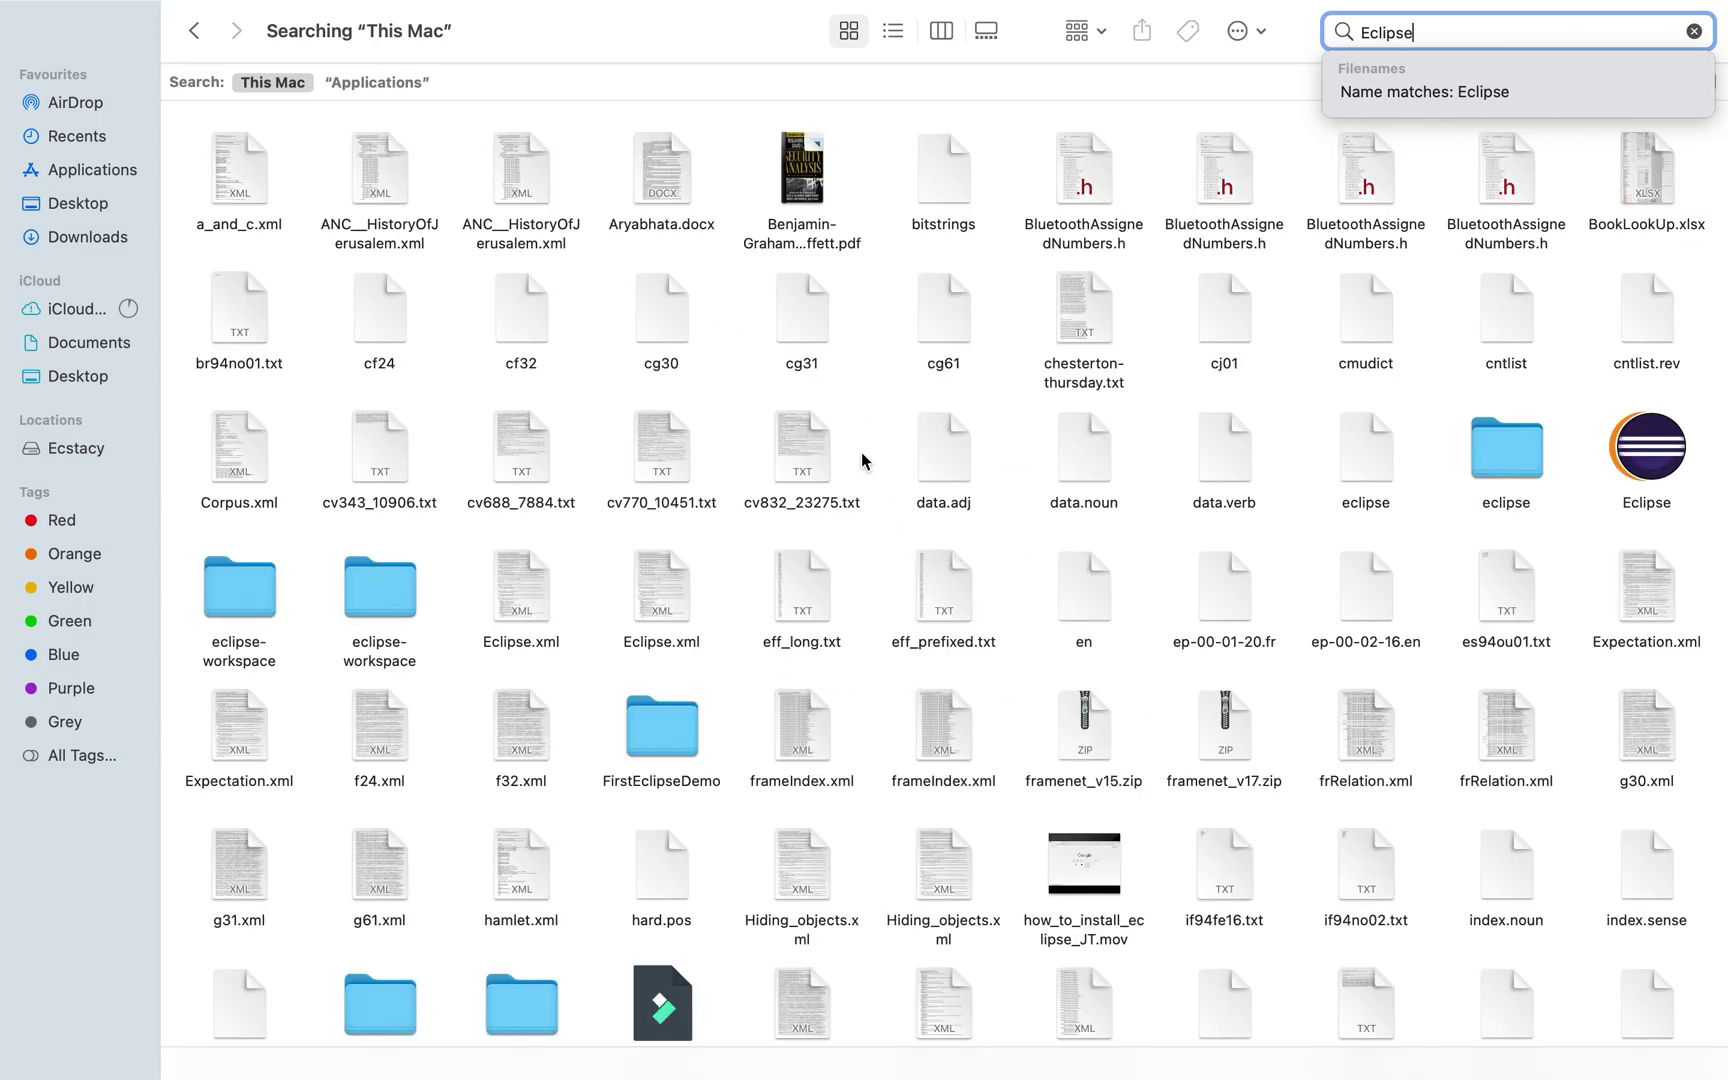
pyautogui.click(803, 318)
# Step: Review the actions for all results and for the Eclipse app without deleting anything
pyautogui.press('cmd+a')
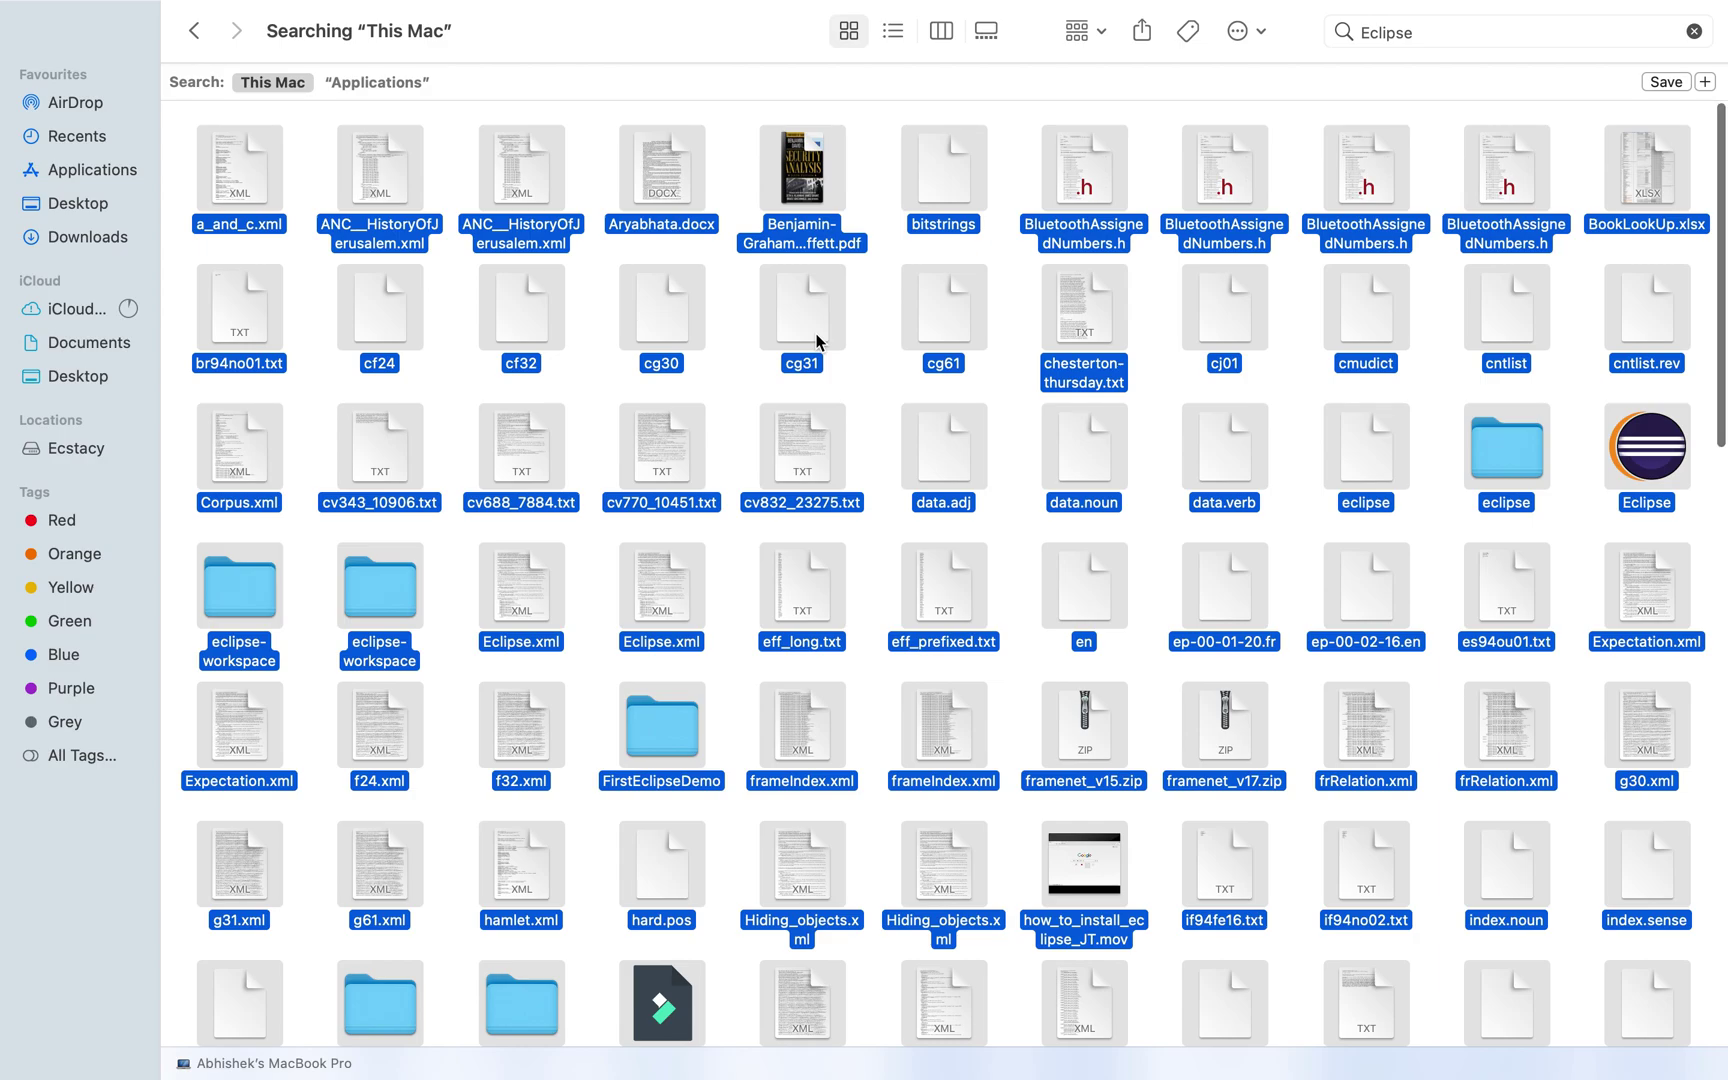
pyautogui.rightClick(817, 338)
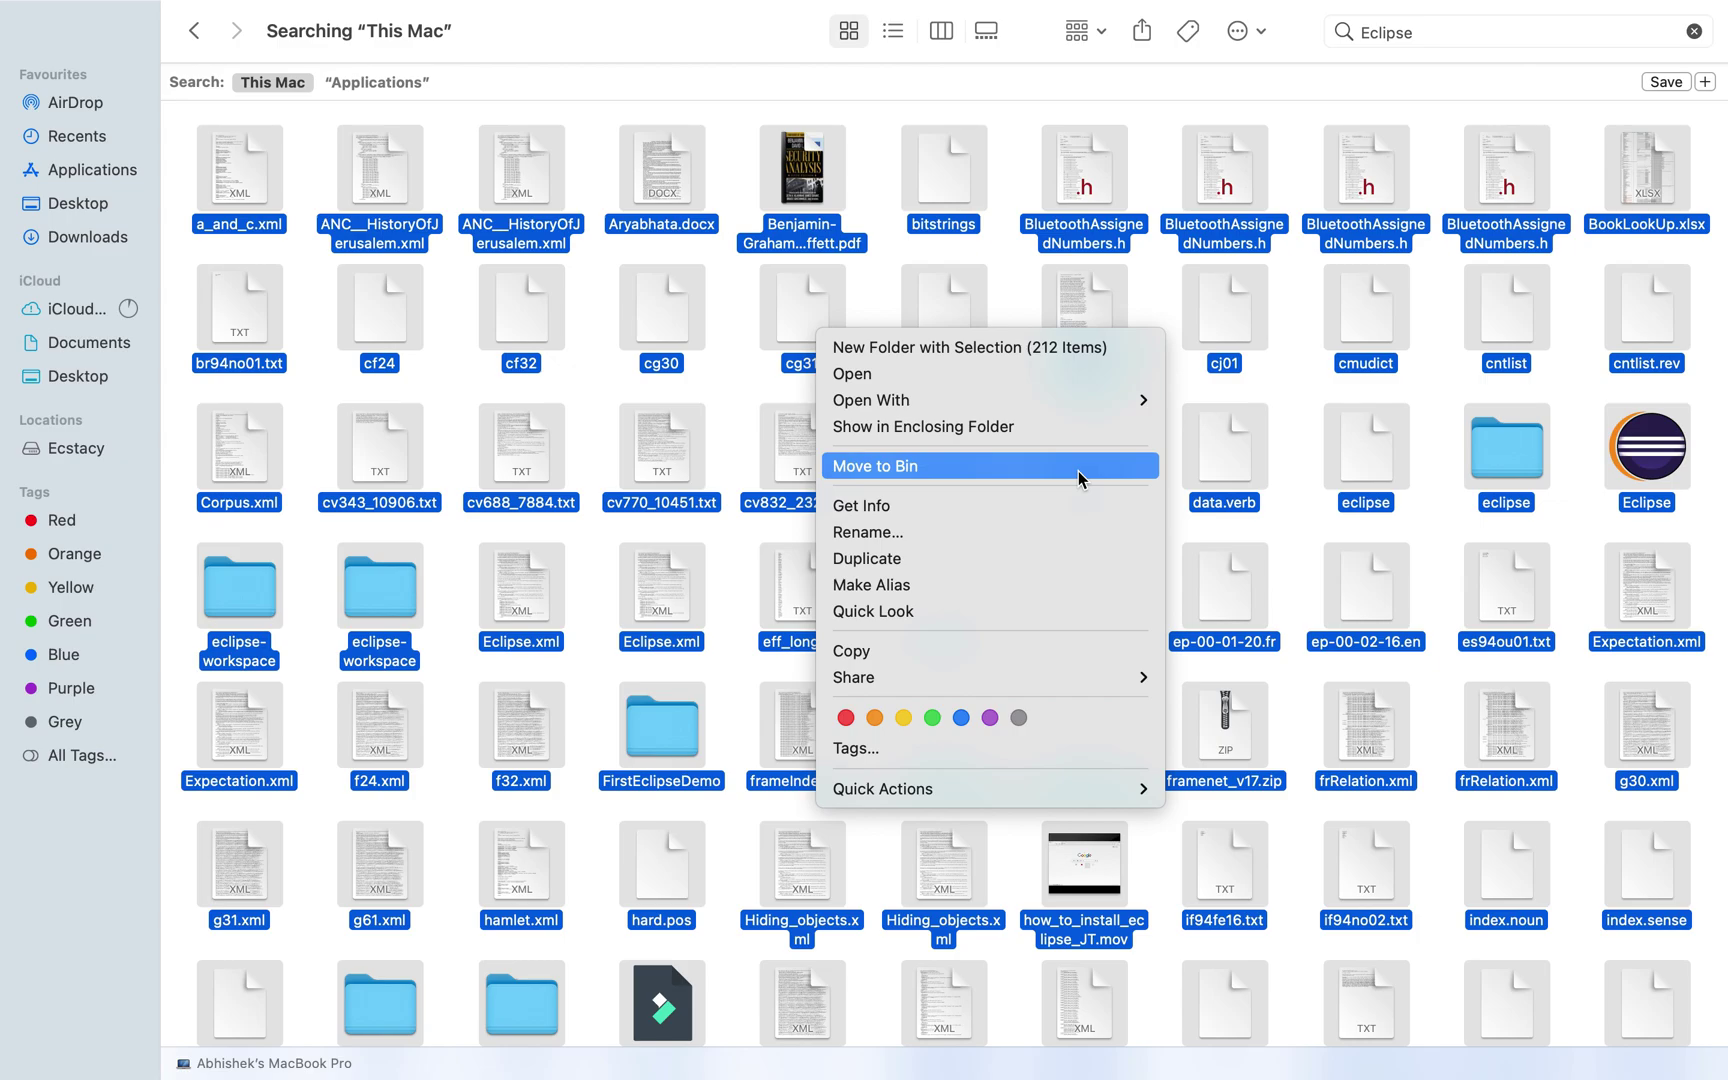
pyautogui.click(181, 127)
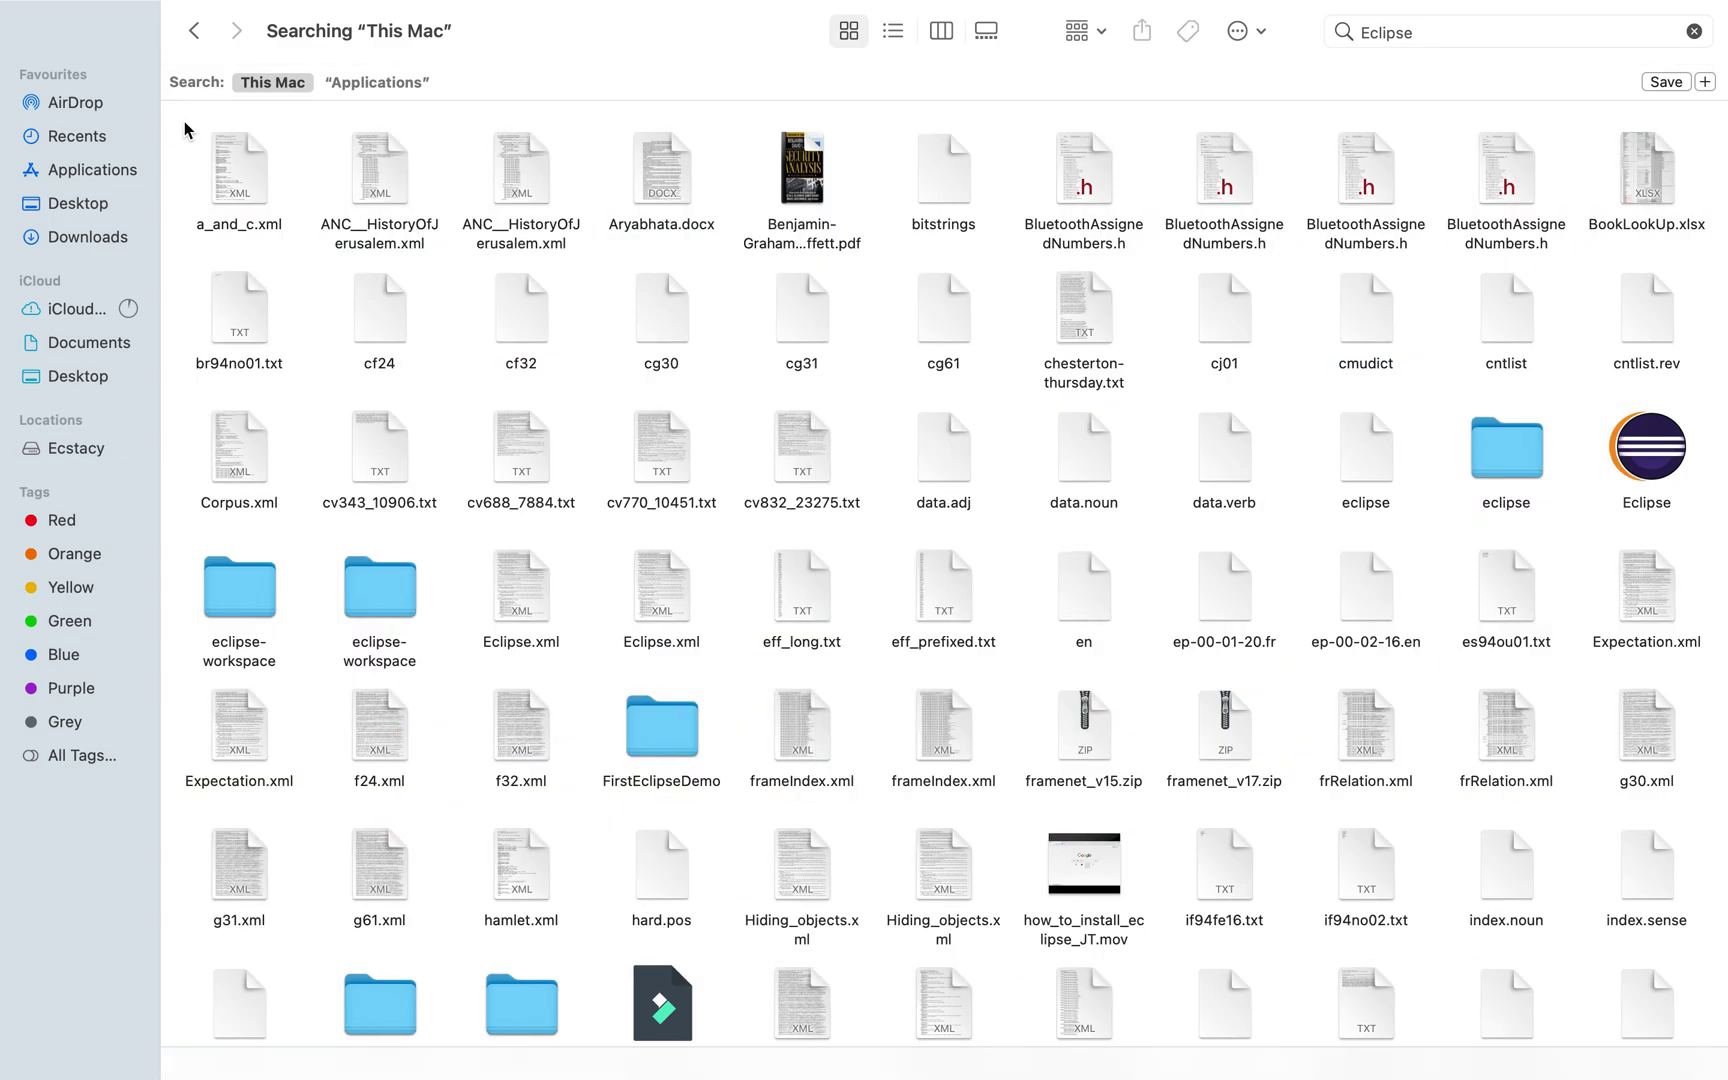
pyautogui.moveTo(184, 122); pyautogui.dragTo(857, 244)
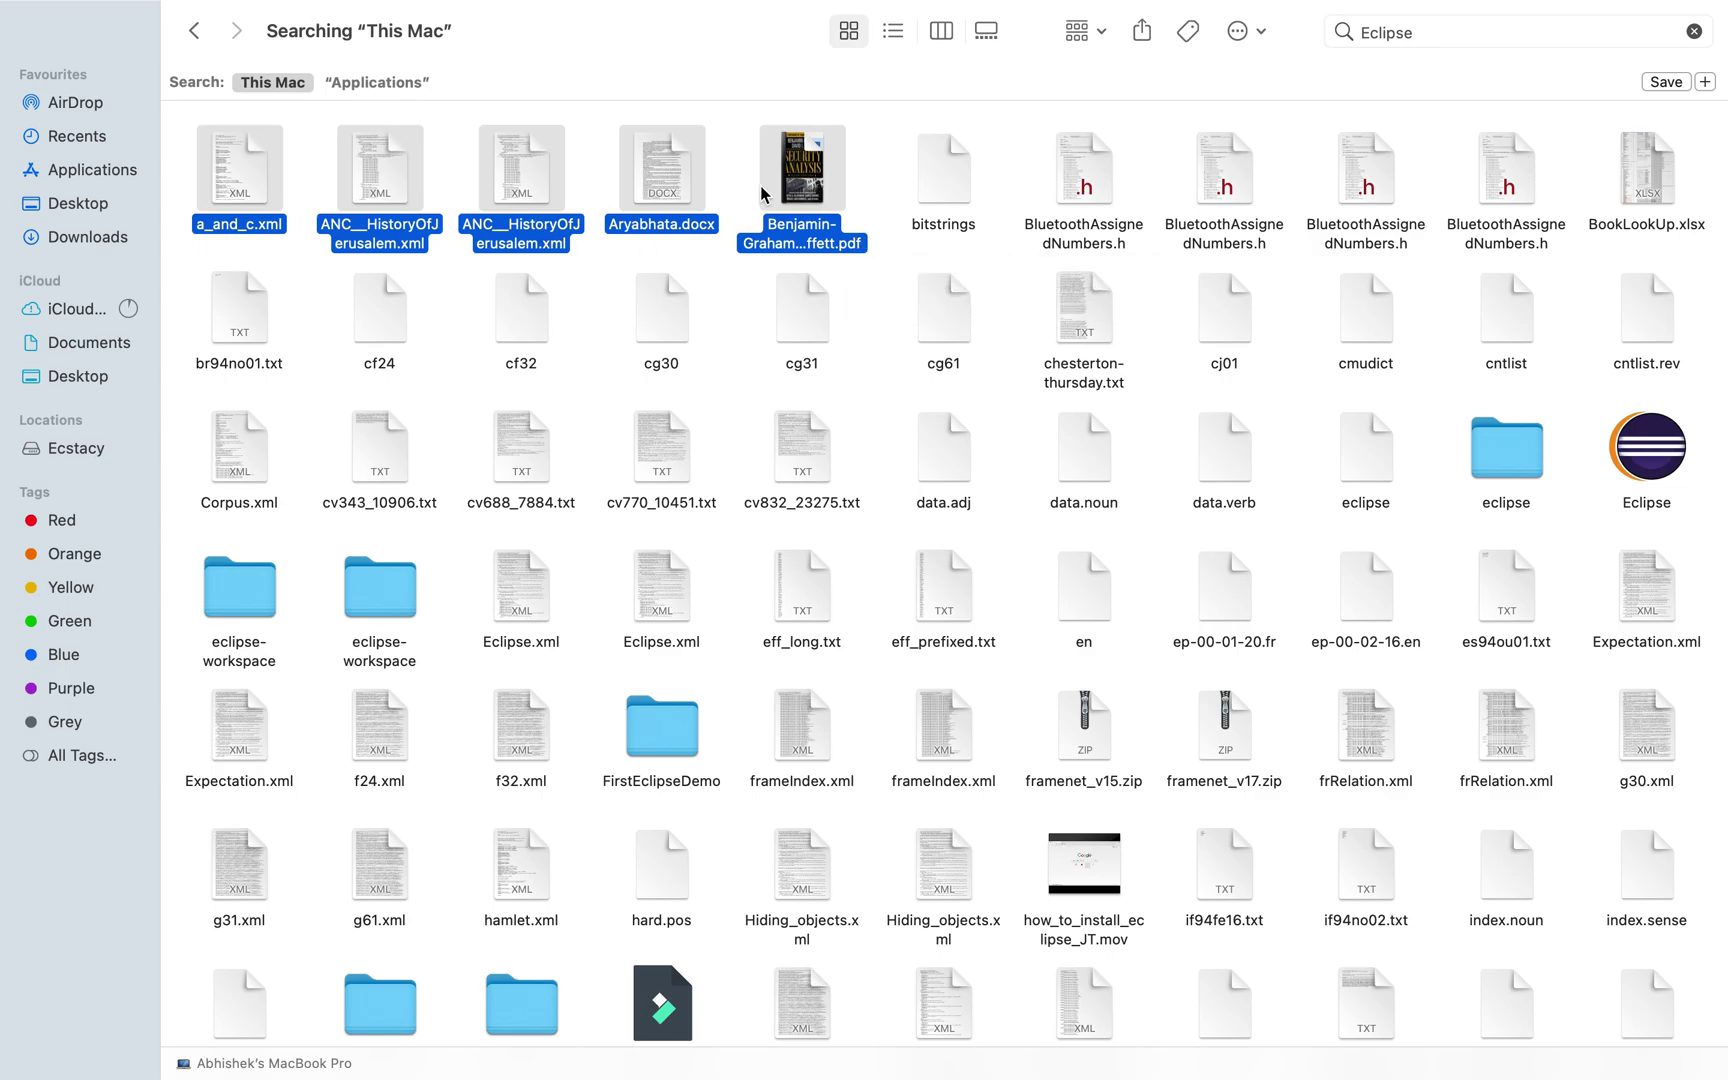
pyautogui.click(1650, 450)
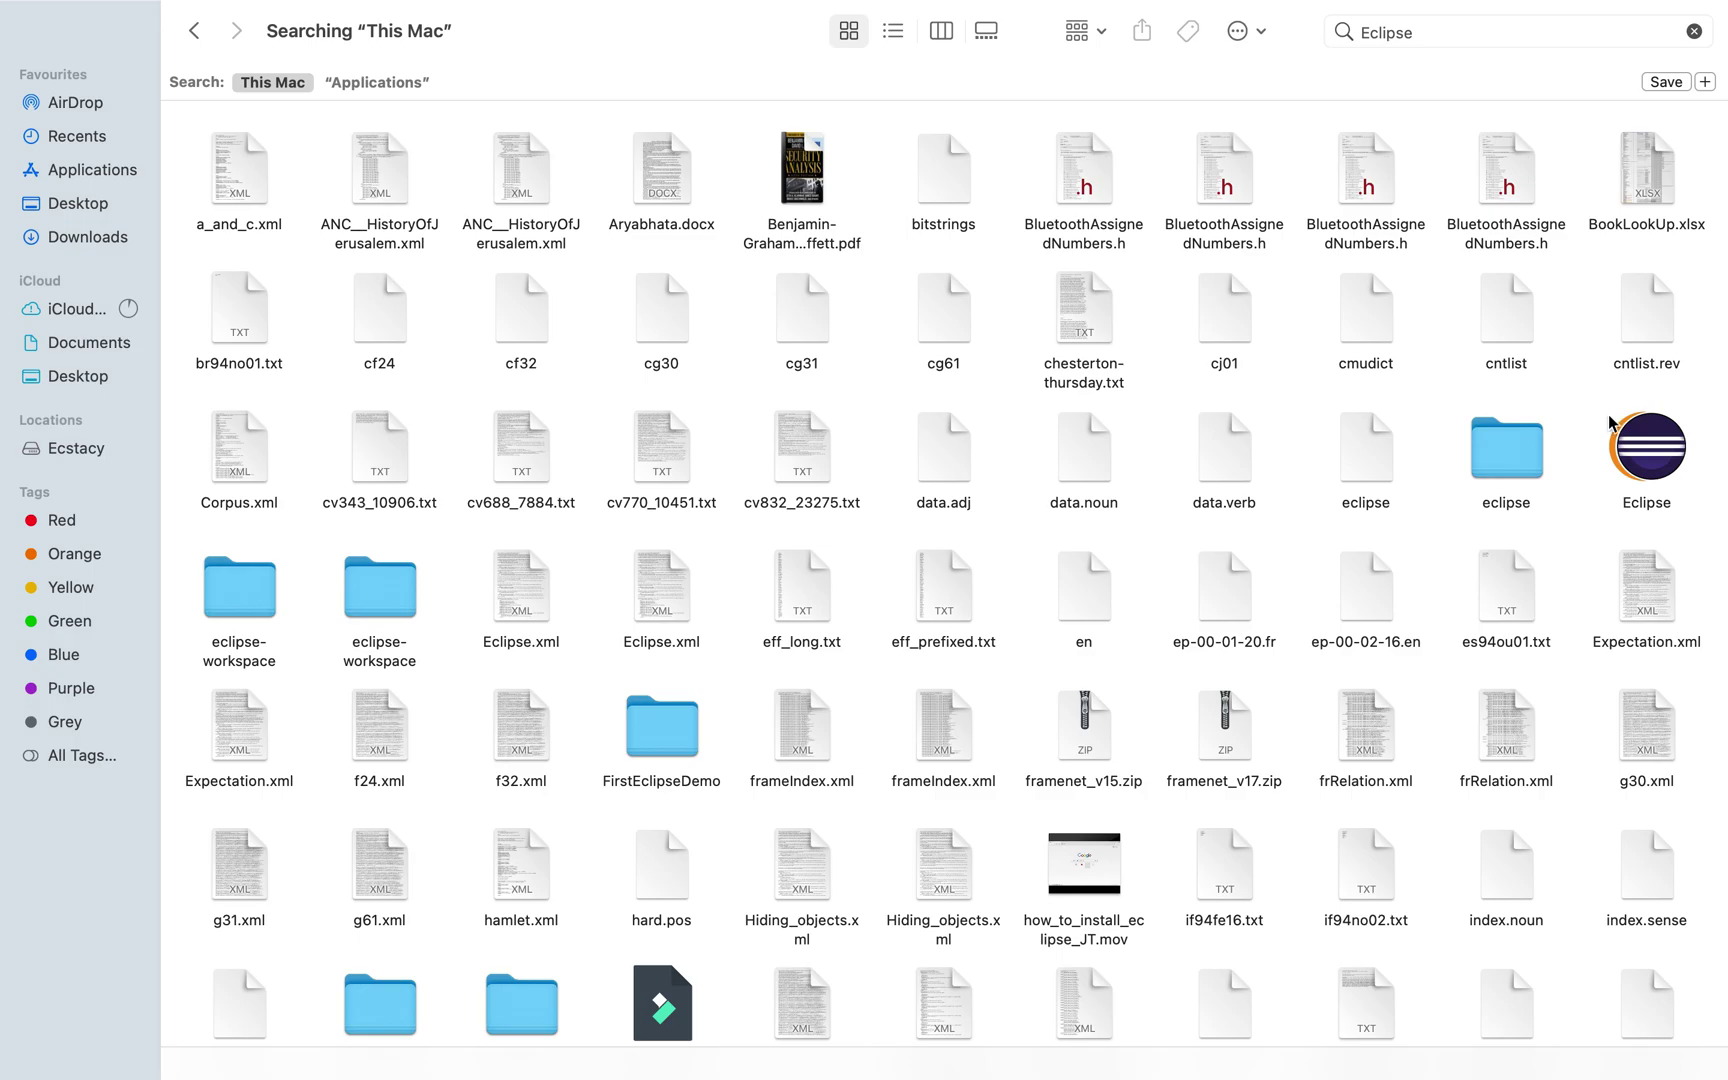
pyautogui.rightClick(1652, 452)
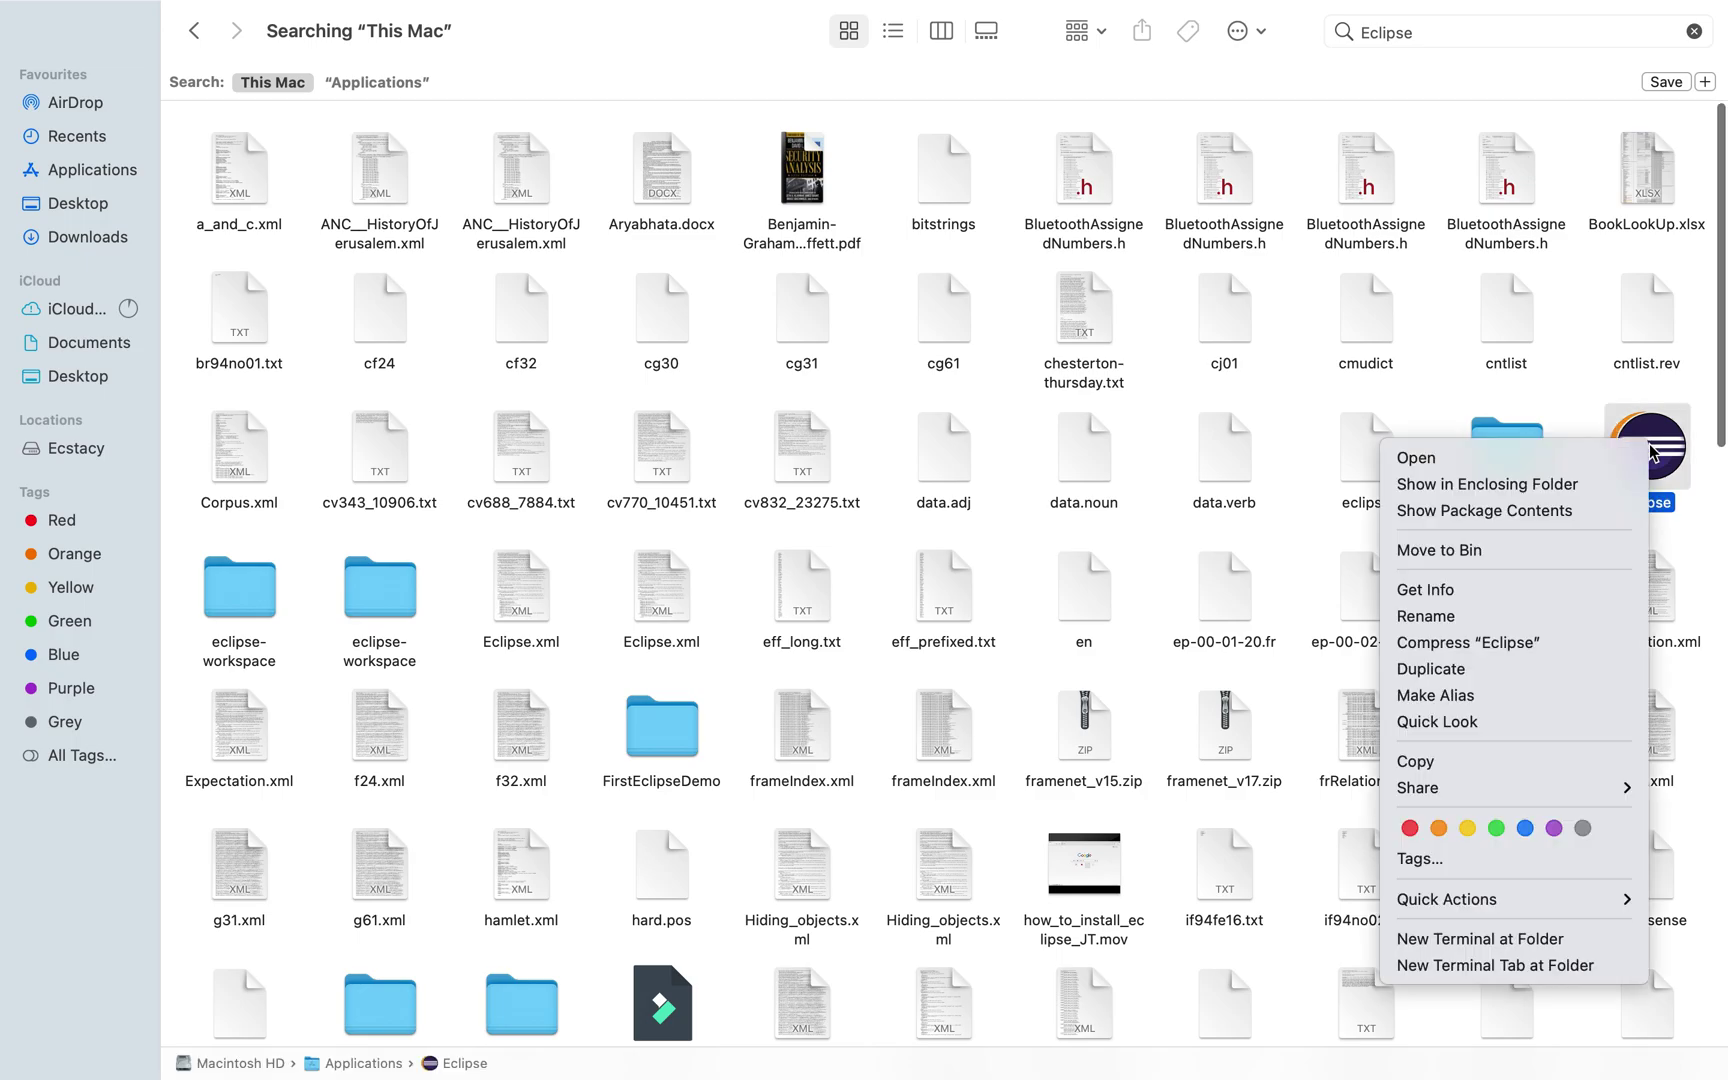
pyautogui.click(1561, 551)
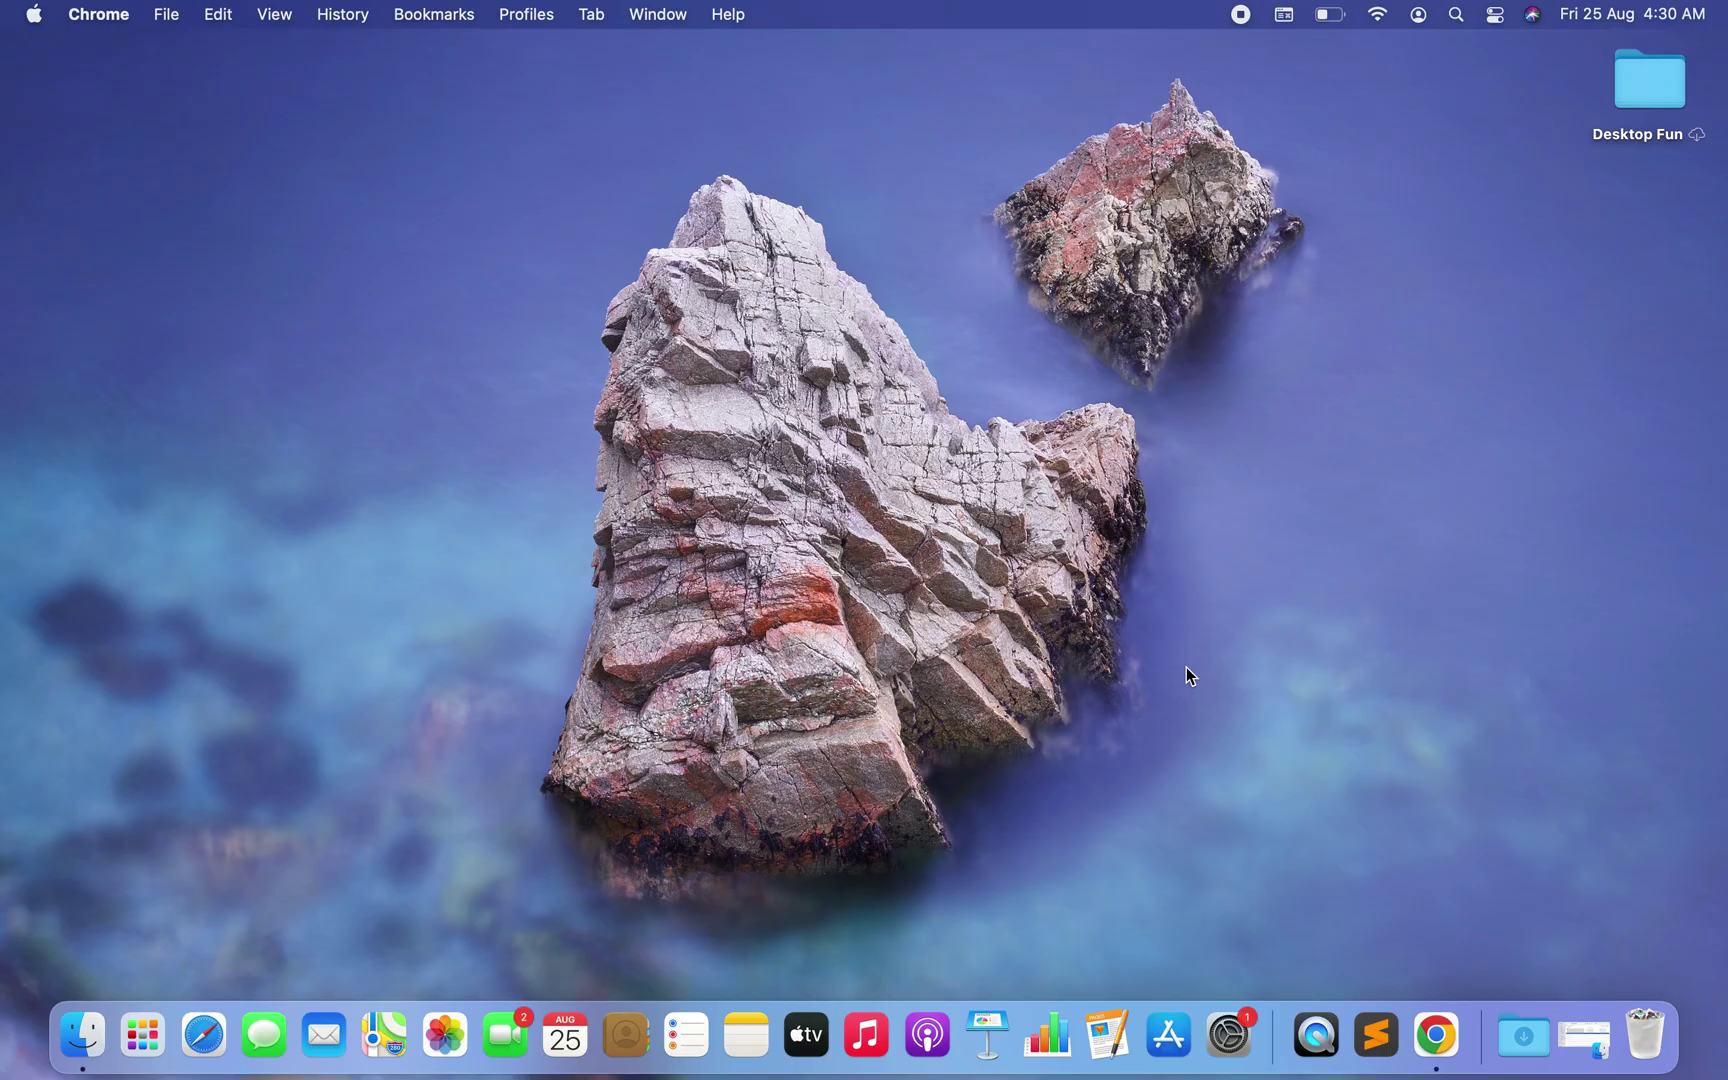
# Step: Search Google for 'appcleaner for mac' in a new Chrome window
pyautogui.click(1436, 1035)
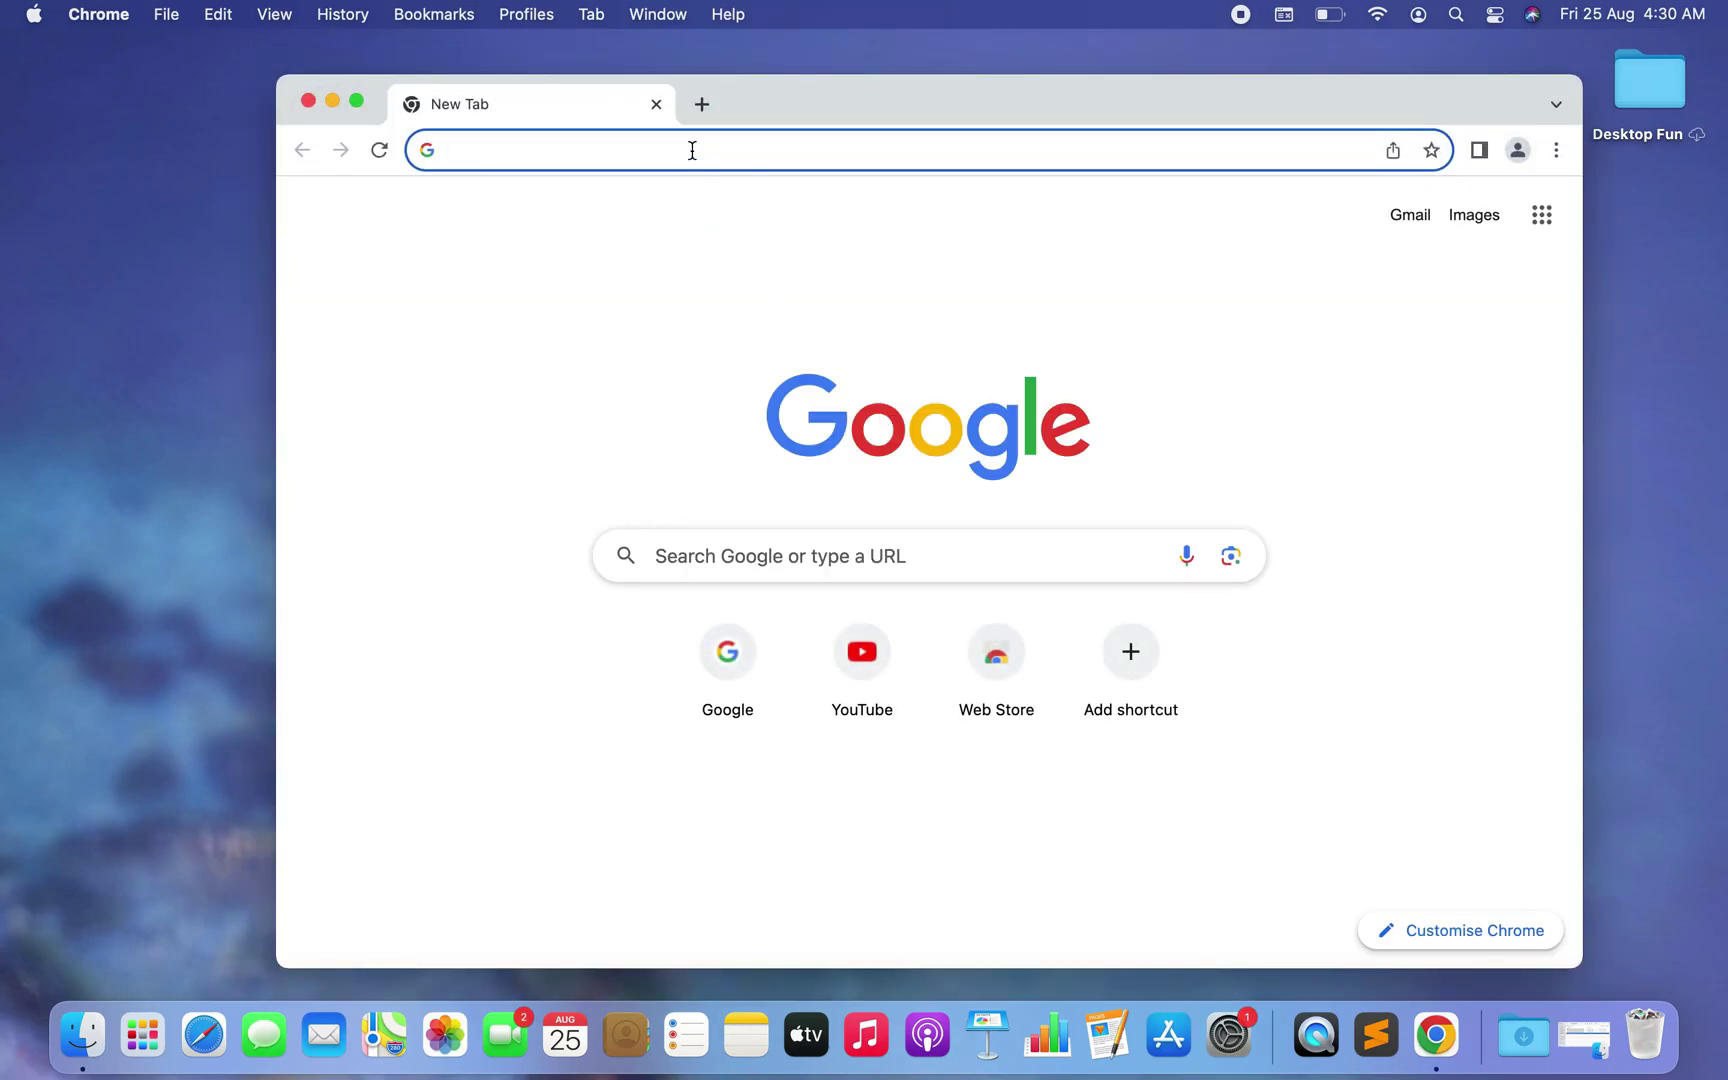
pyautogui.write('appcleaner ')
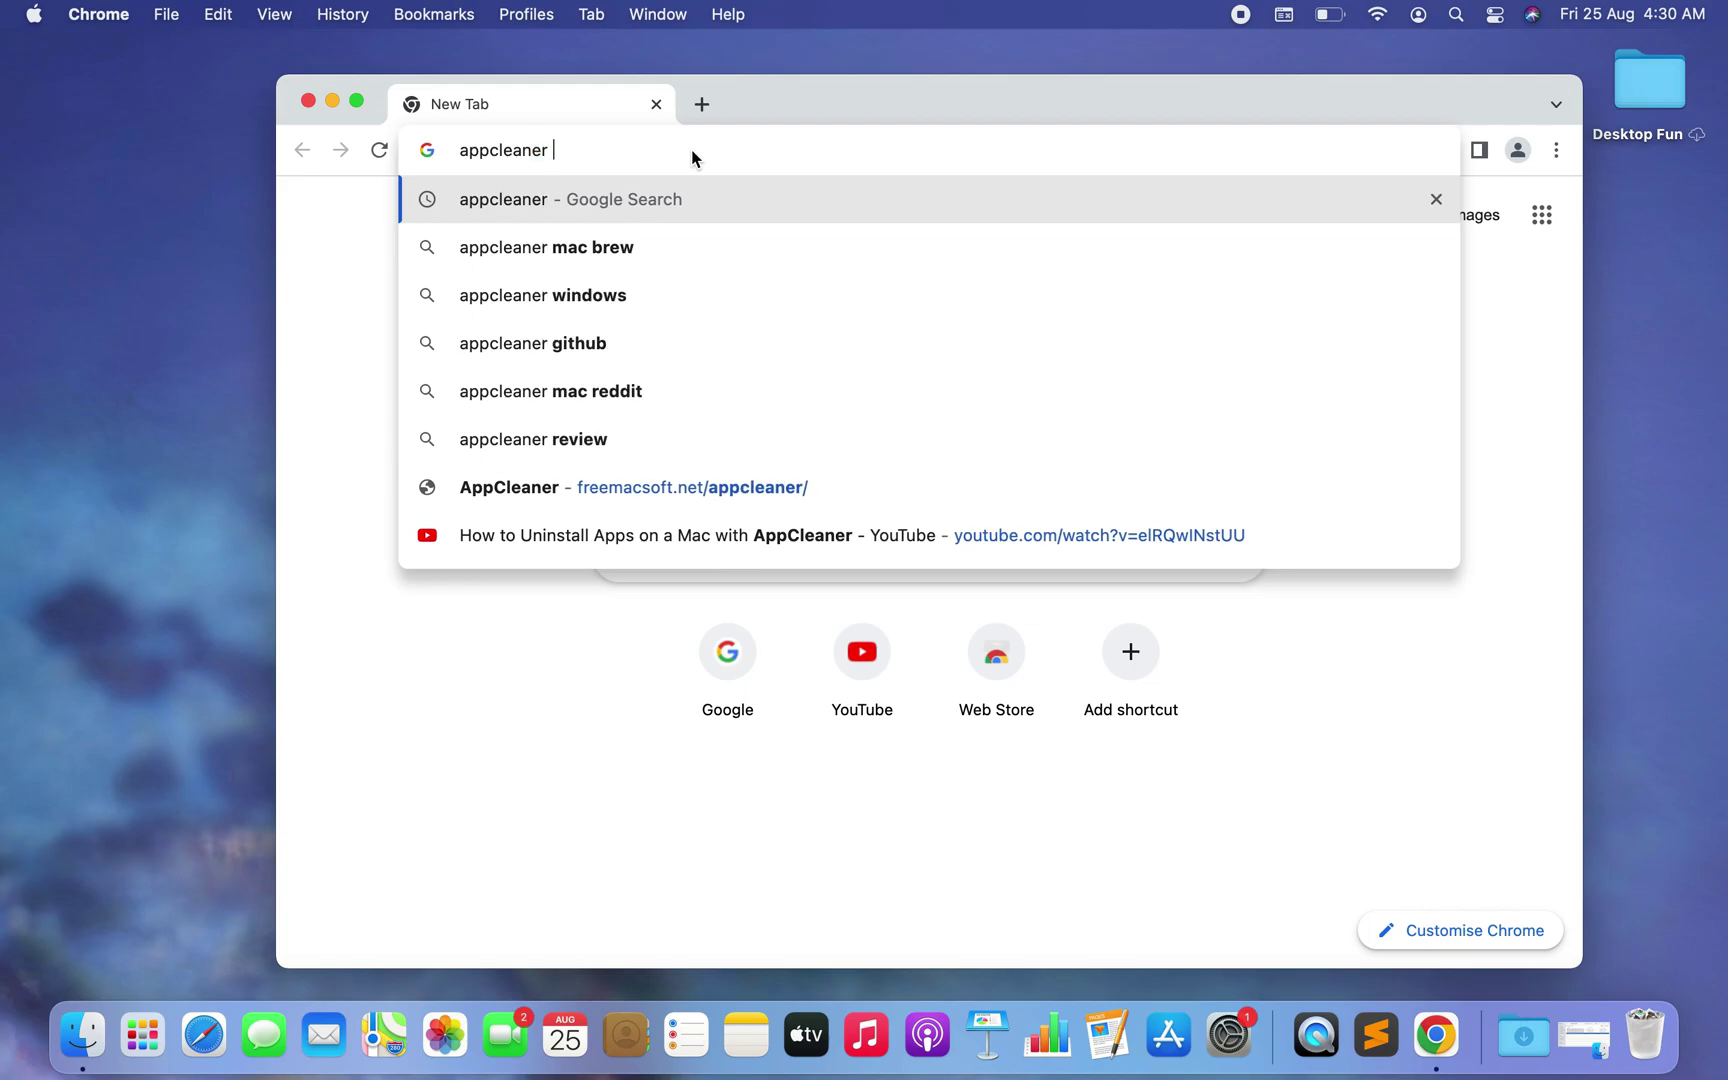
pyautogui.write('for mac')
pyautogui.press('Return')
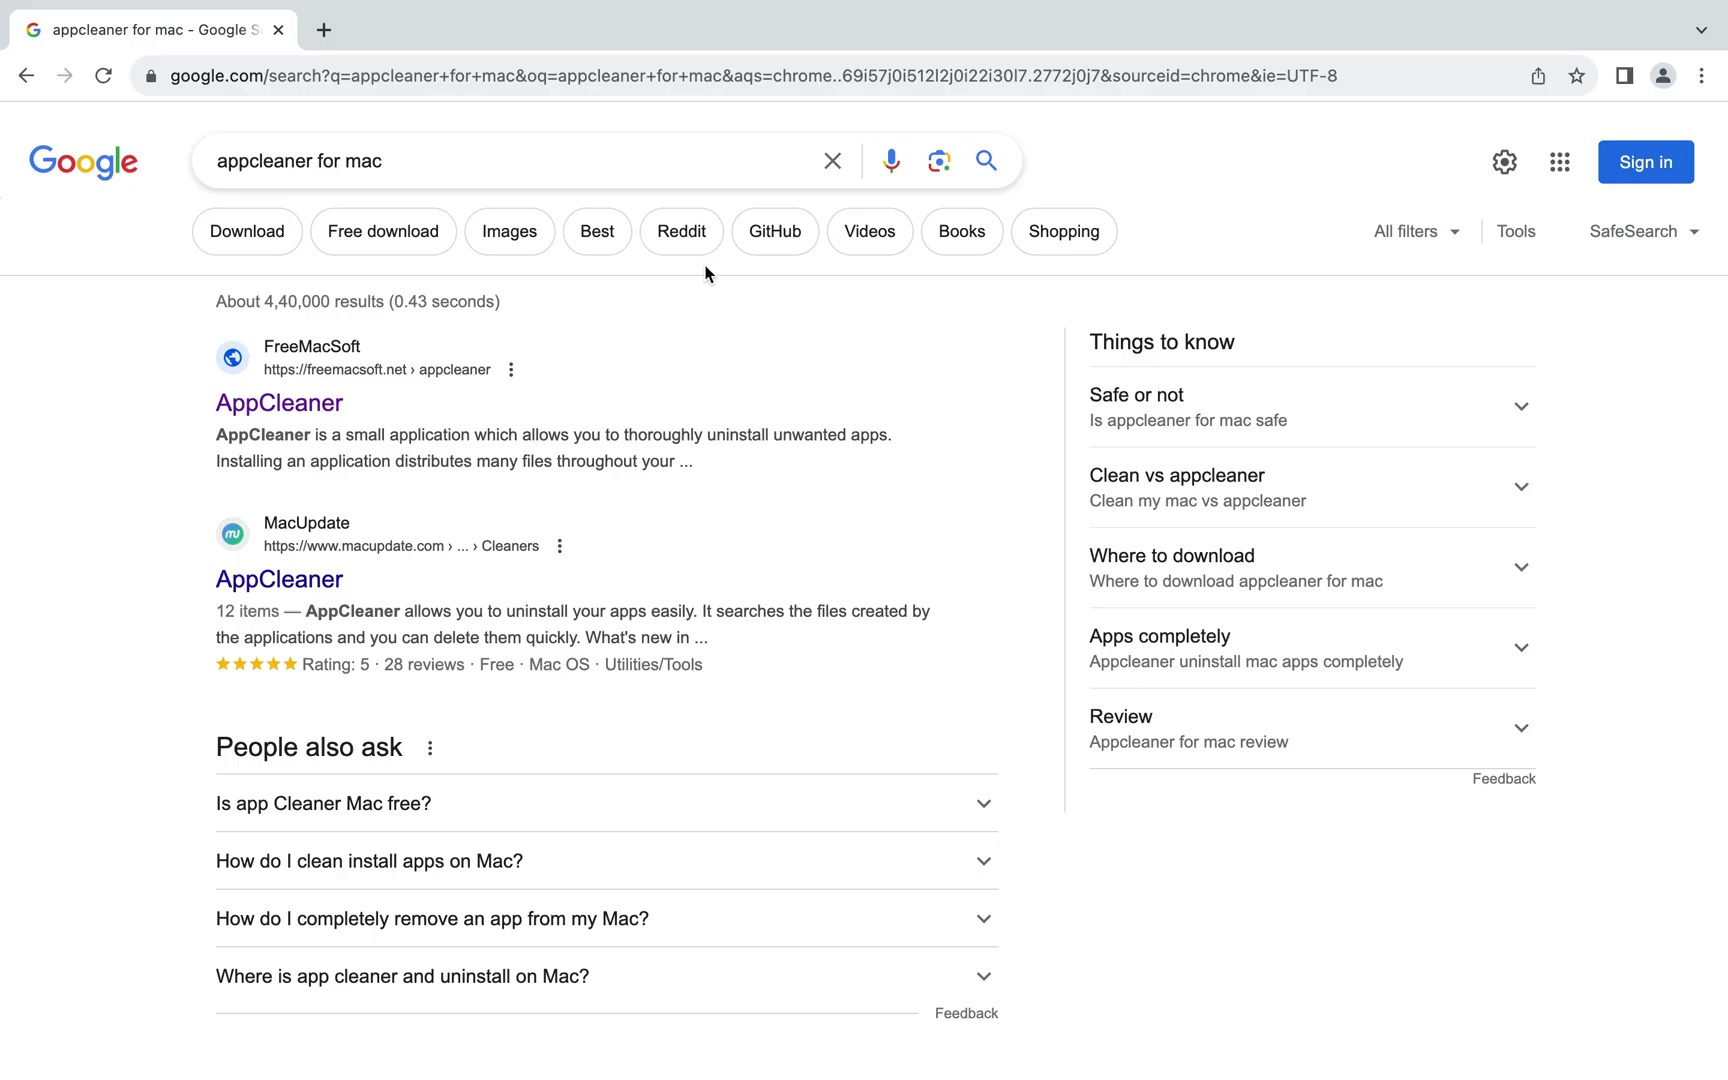
# Step: Download AppCleaner Version 3.6.8 from freemacsoft and open AppCleaner_3.6.8.zip
pyautogui.click(325, 416)
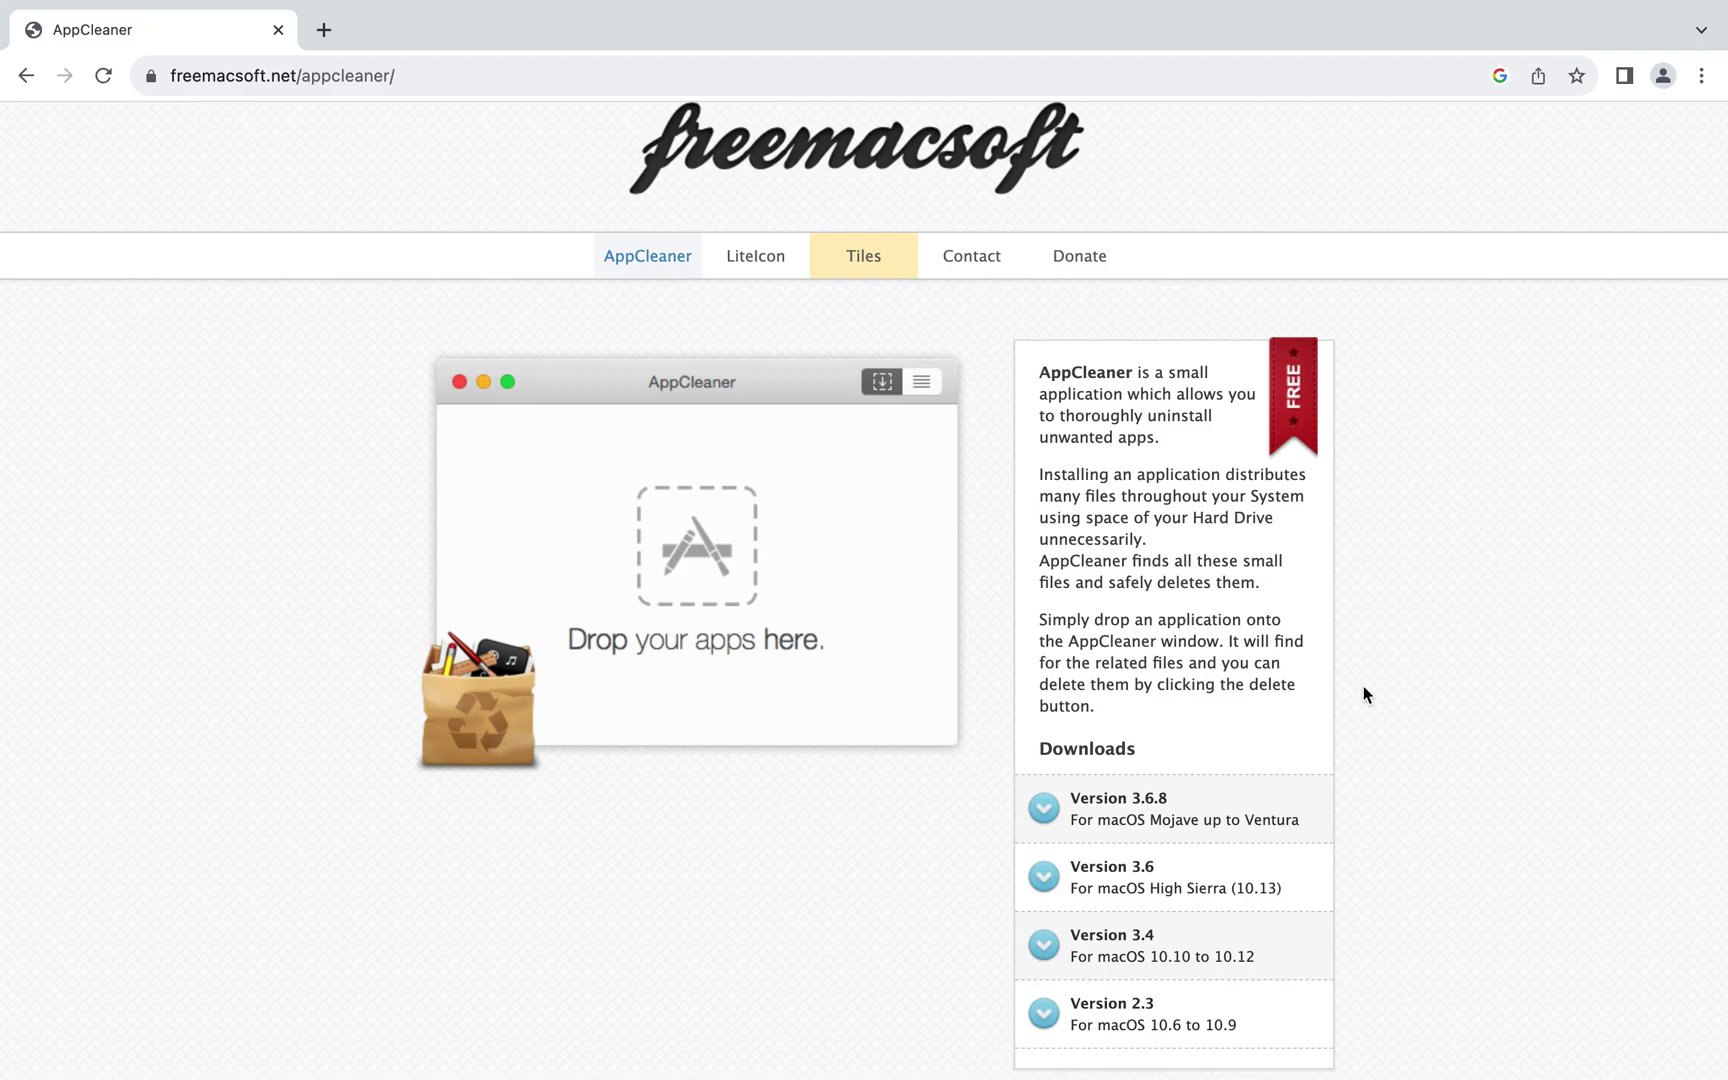
pyautogui.click(1238, 816)
pyautogui.click(1586, 76)
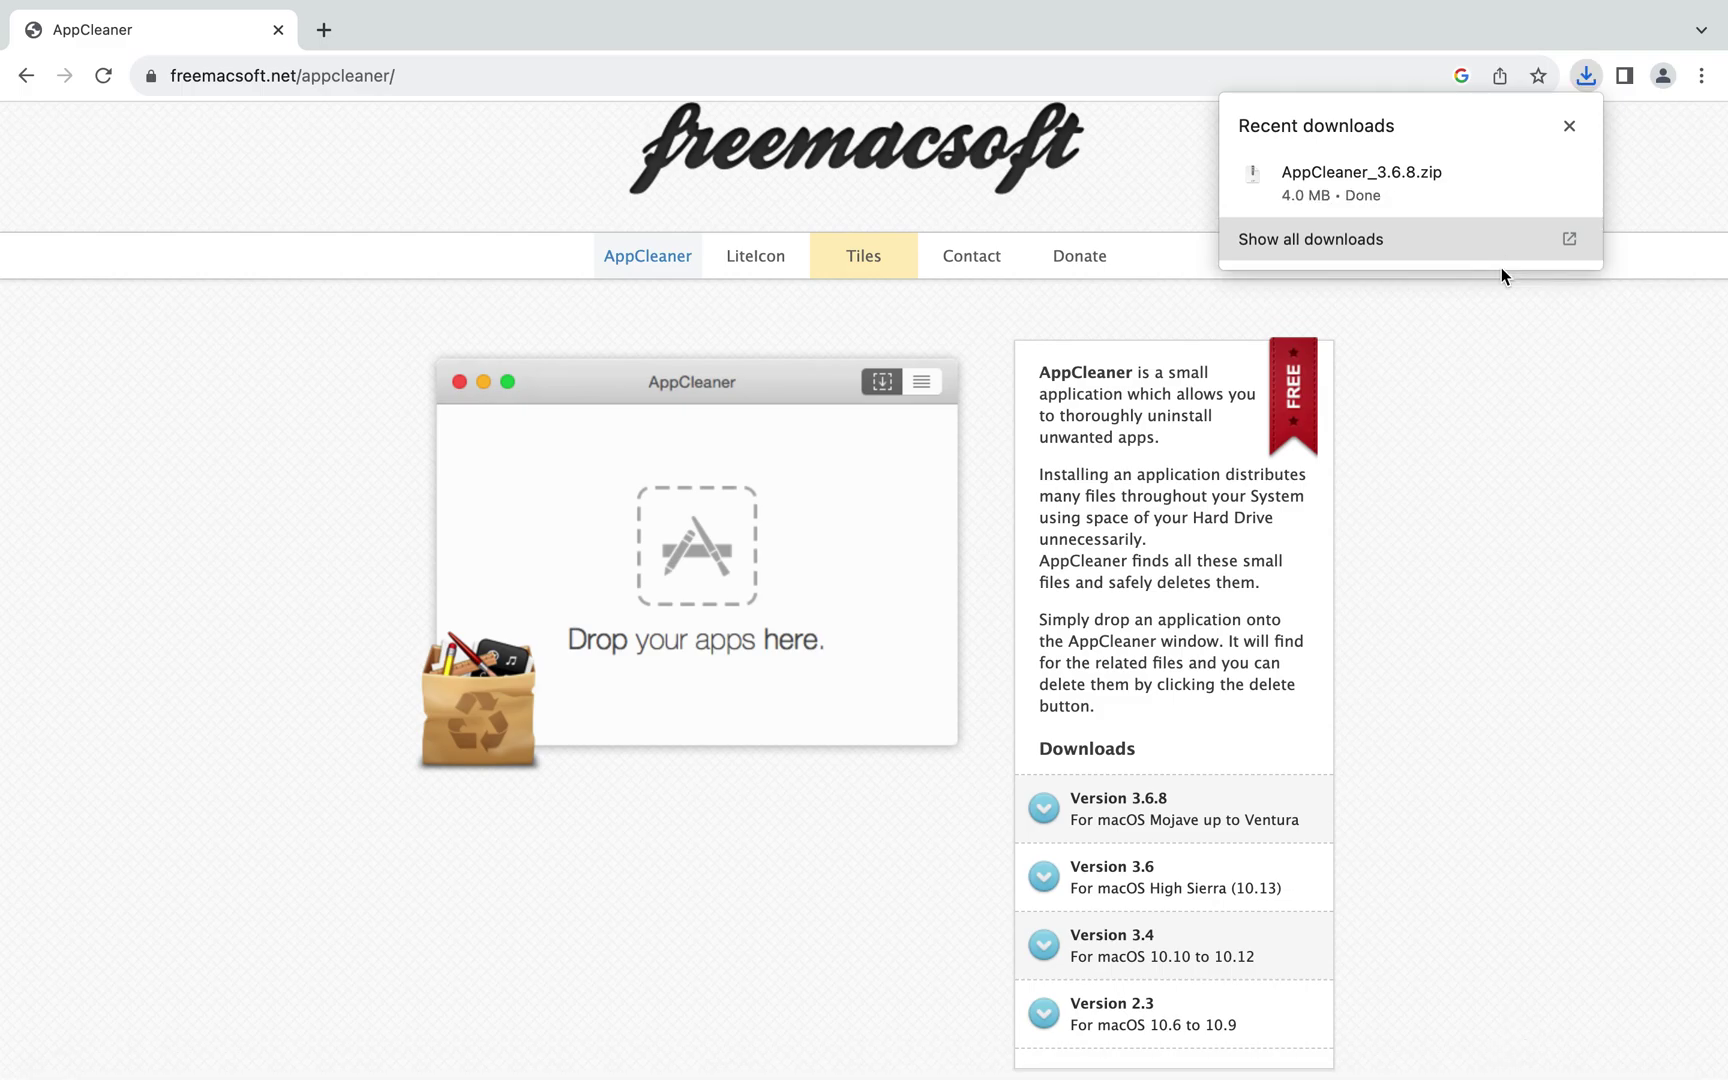
pyautogui.click(1486, 171)
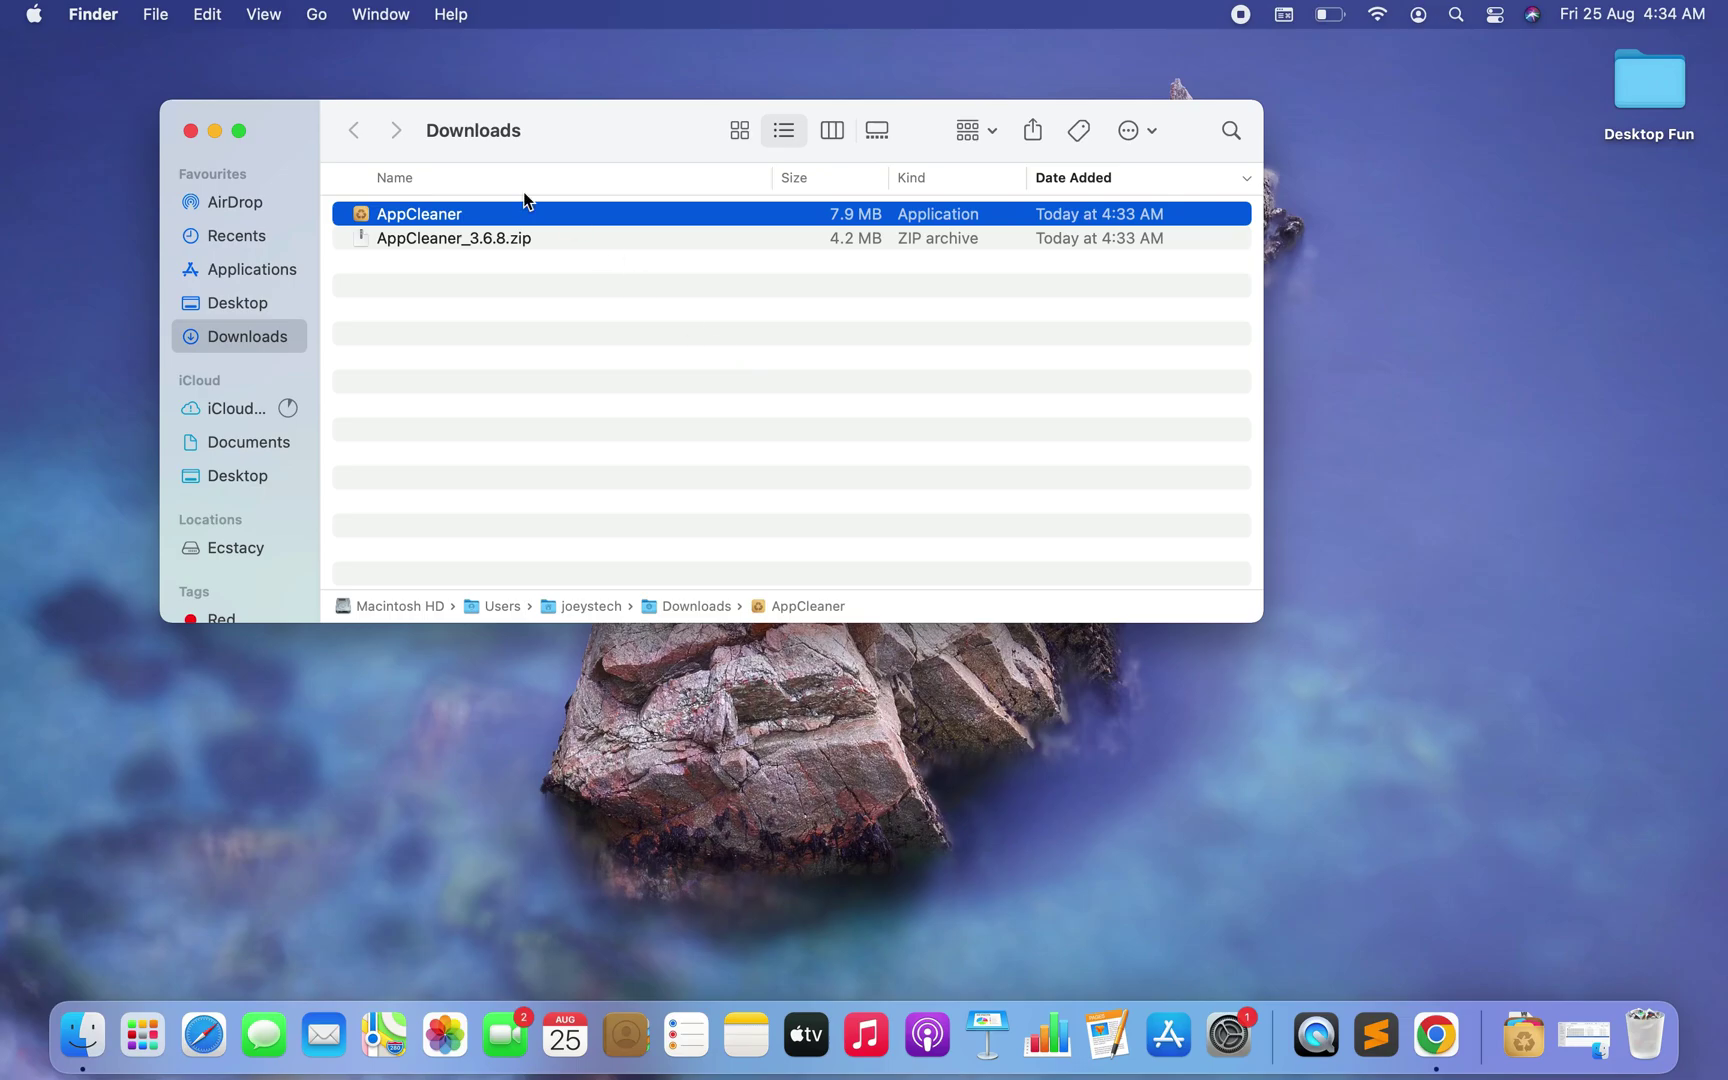
# Step: Launch AppCleaner from Downloads, allow it through the security prompt, and choose Don't Check for updates
pyautogui.doubleClick(482, 217)
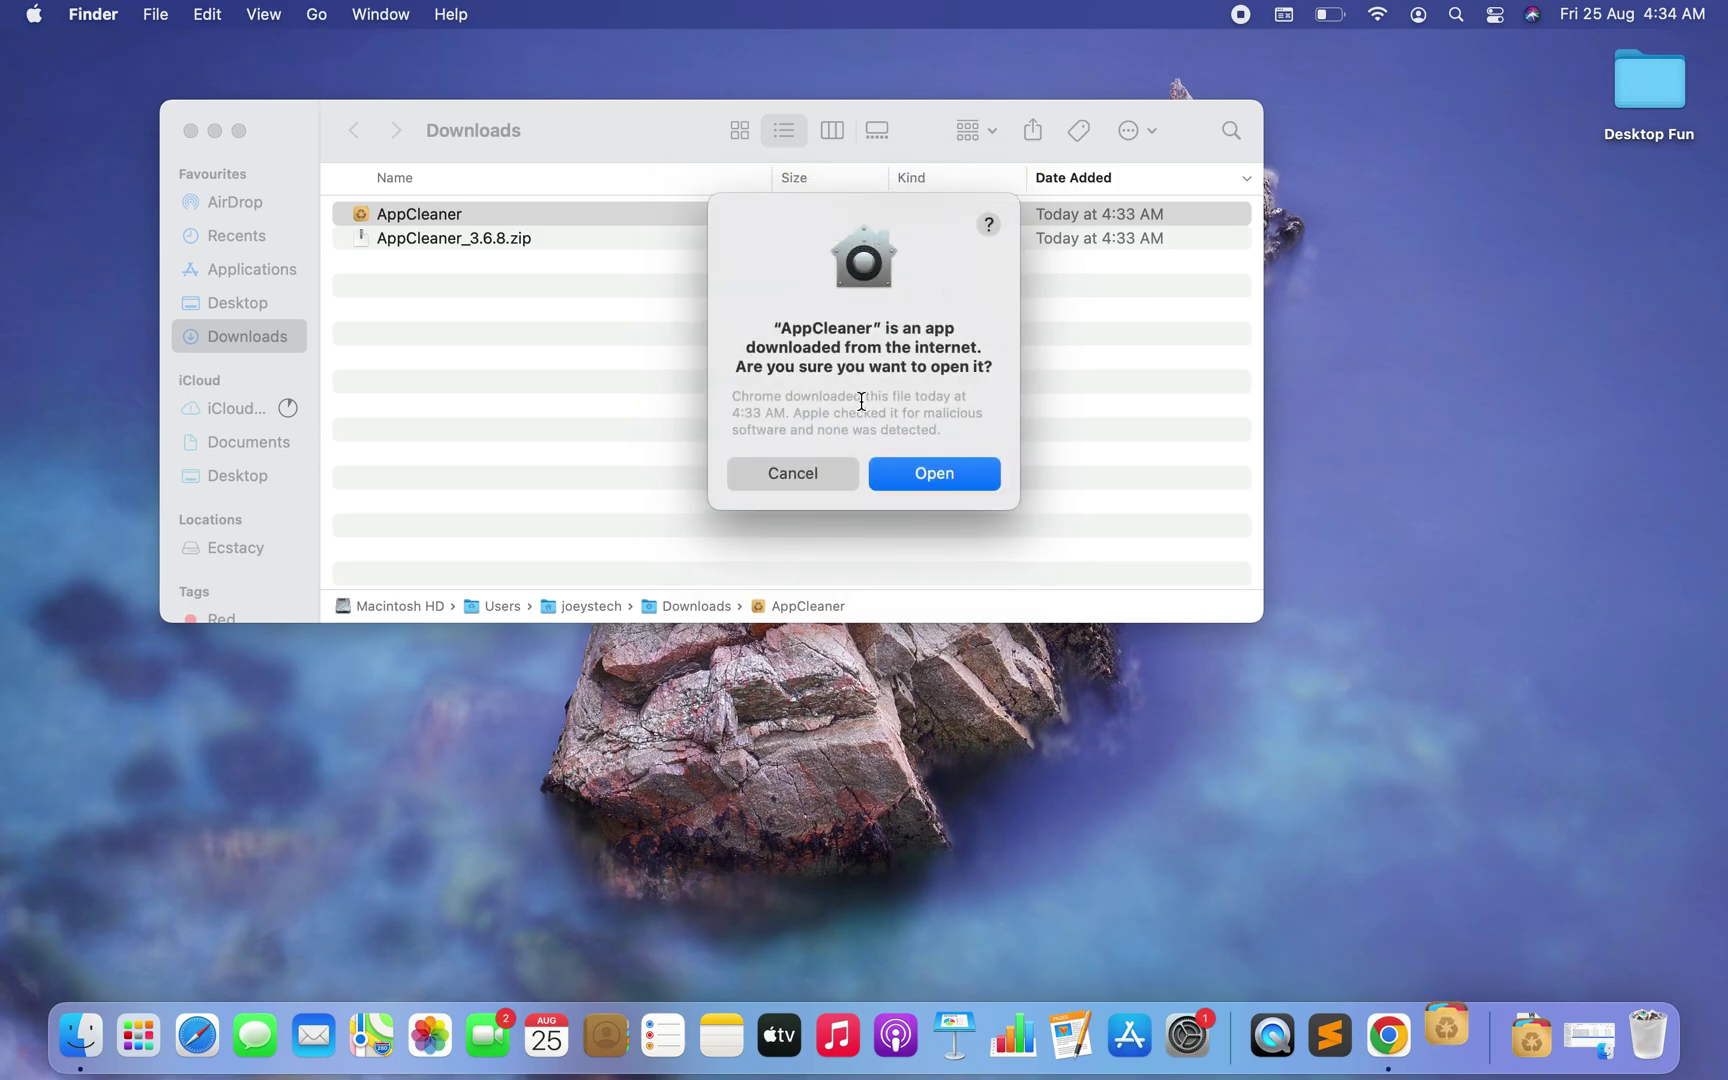
pyautogui.click(910, 477)
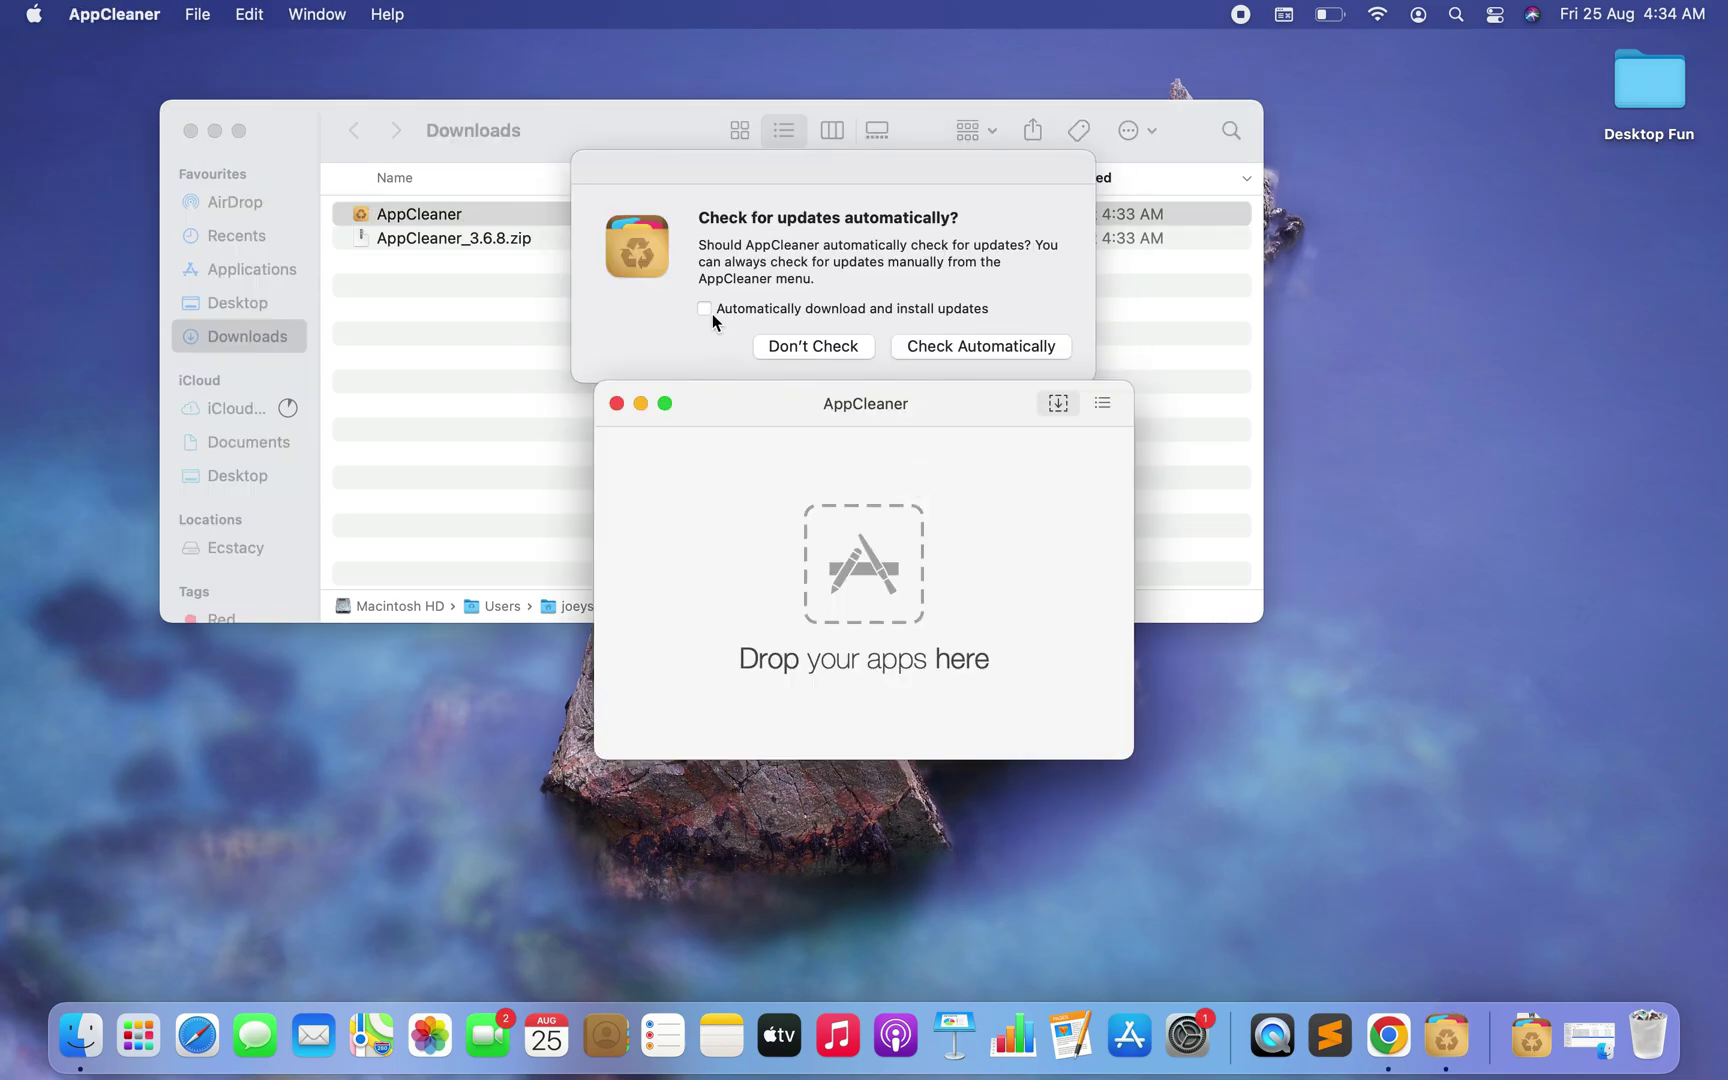
pyautogui.click(840, 345)
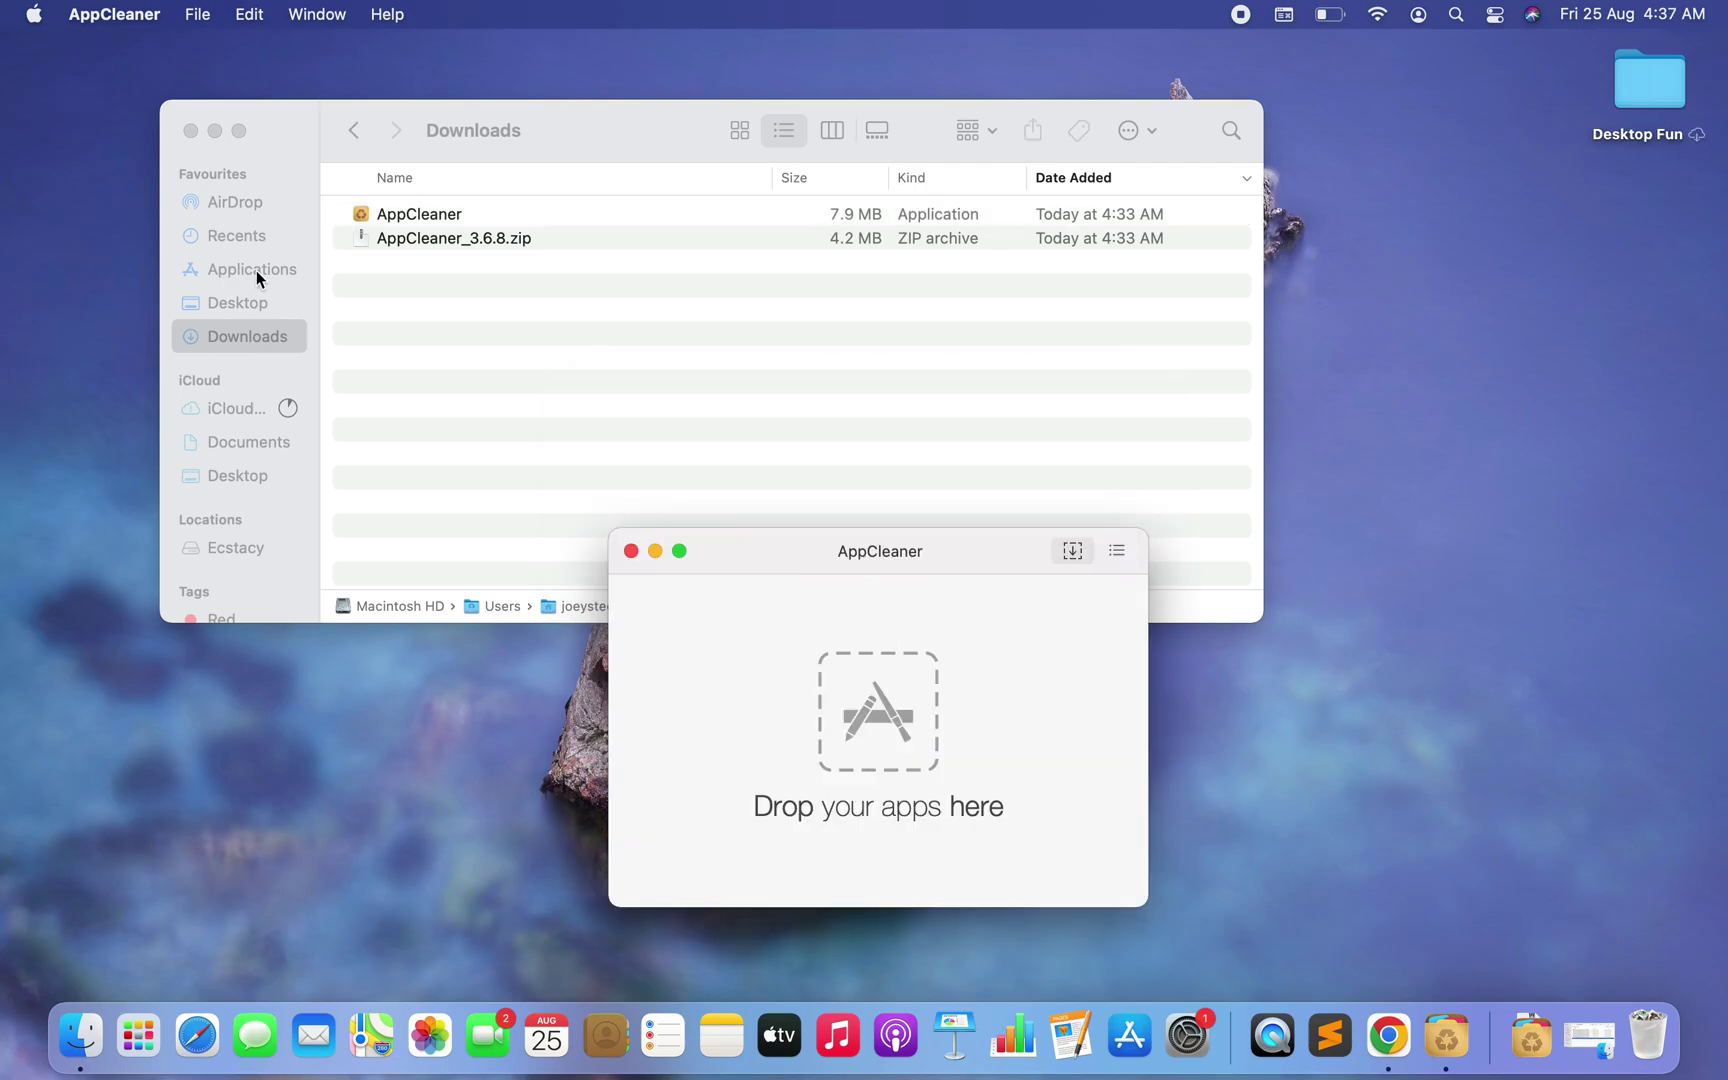
# Step: Drag the Eclipse app from Applications, shown as icons, onto the AppCleaner window
pyautogui.click(255, 269)
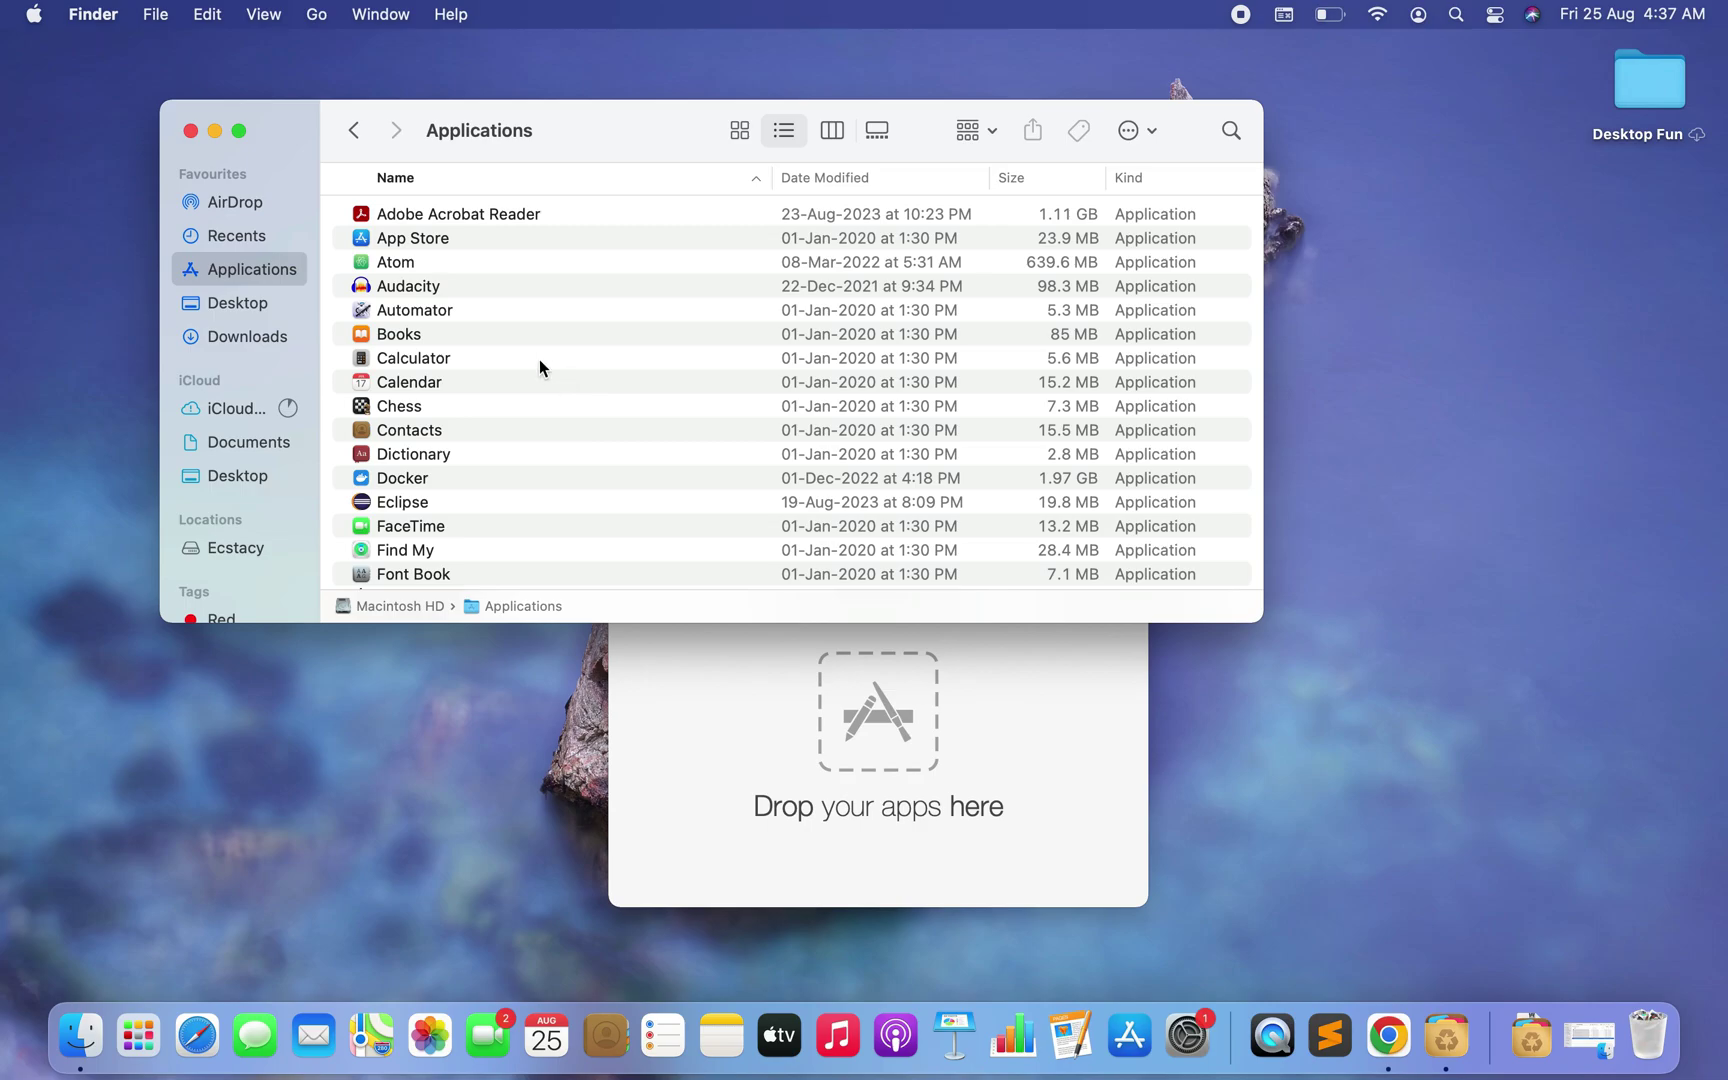
pyautogui.click(738, 131)
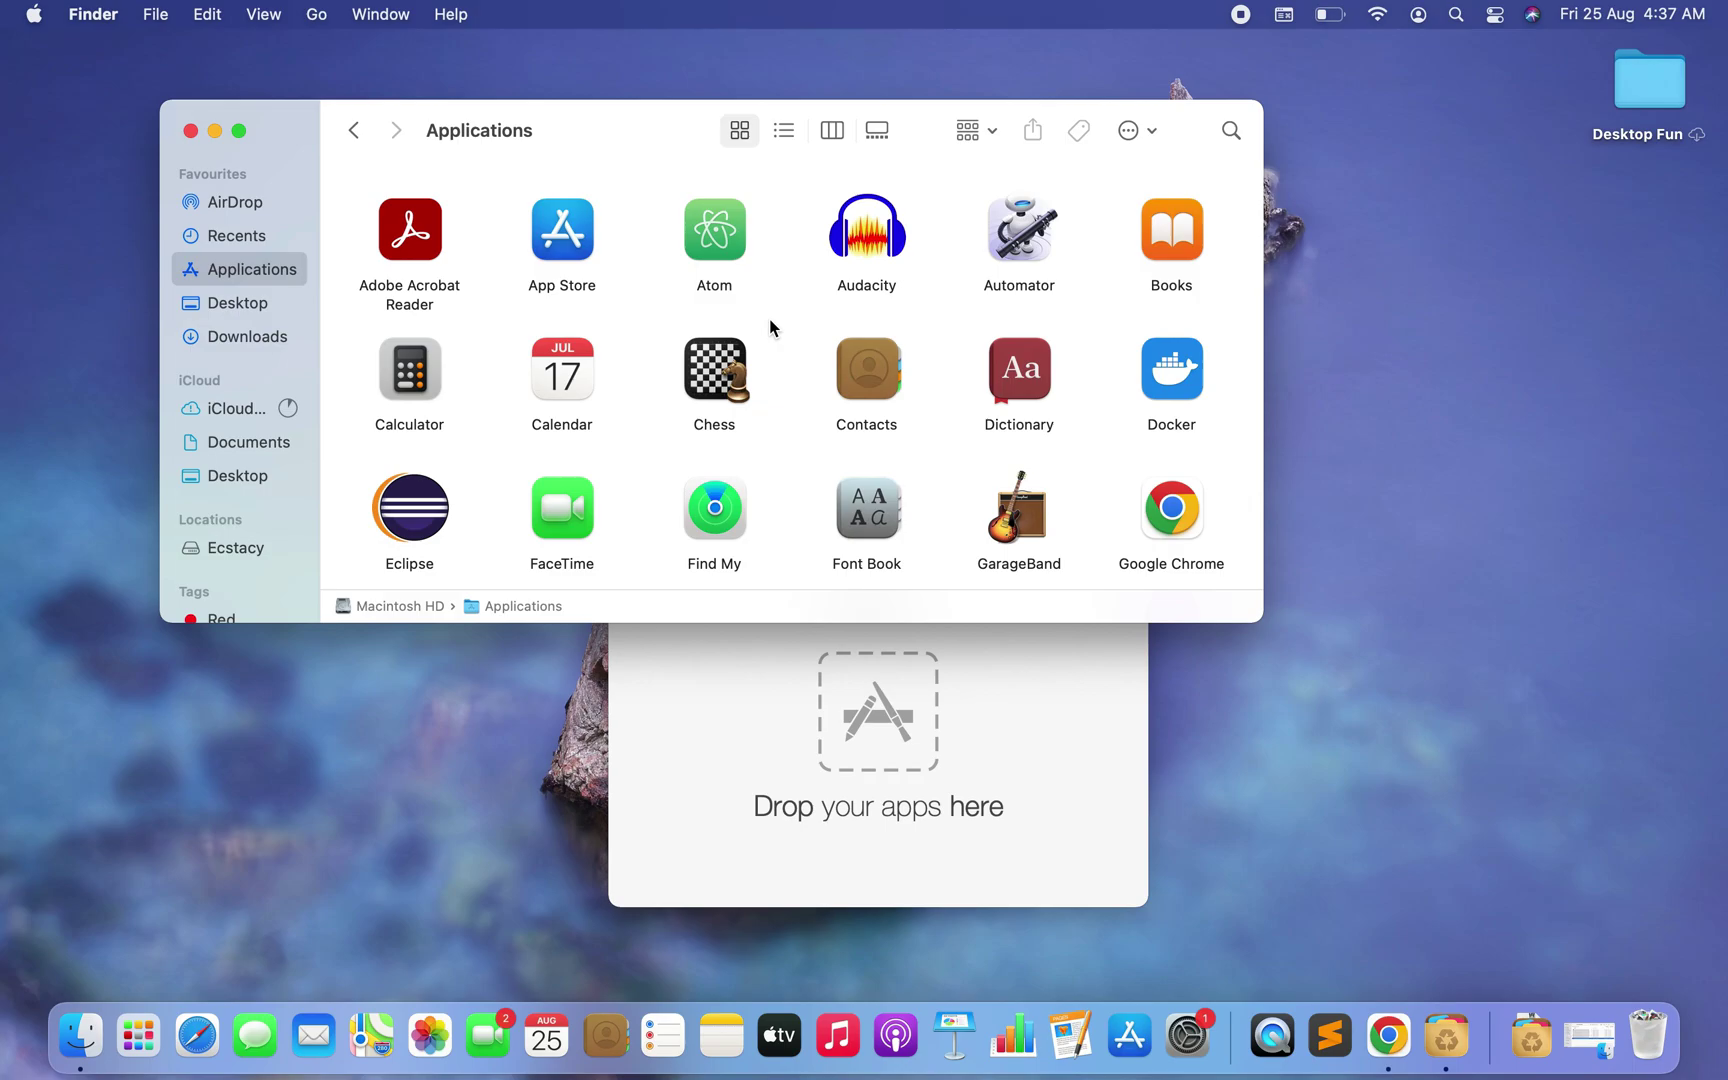
pyautogui.click(421, 505)
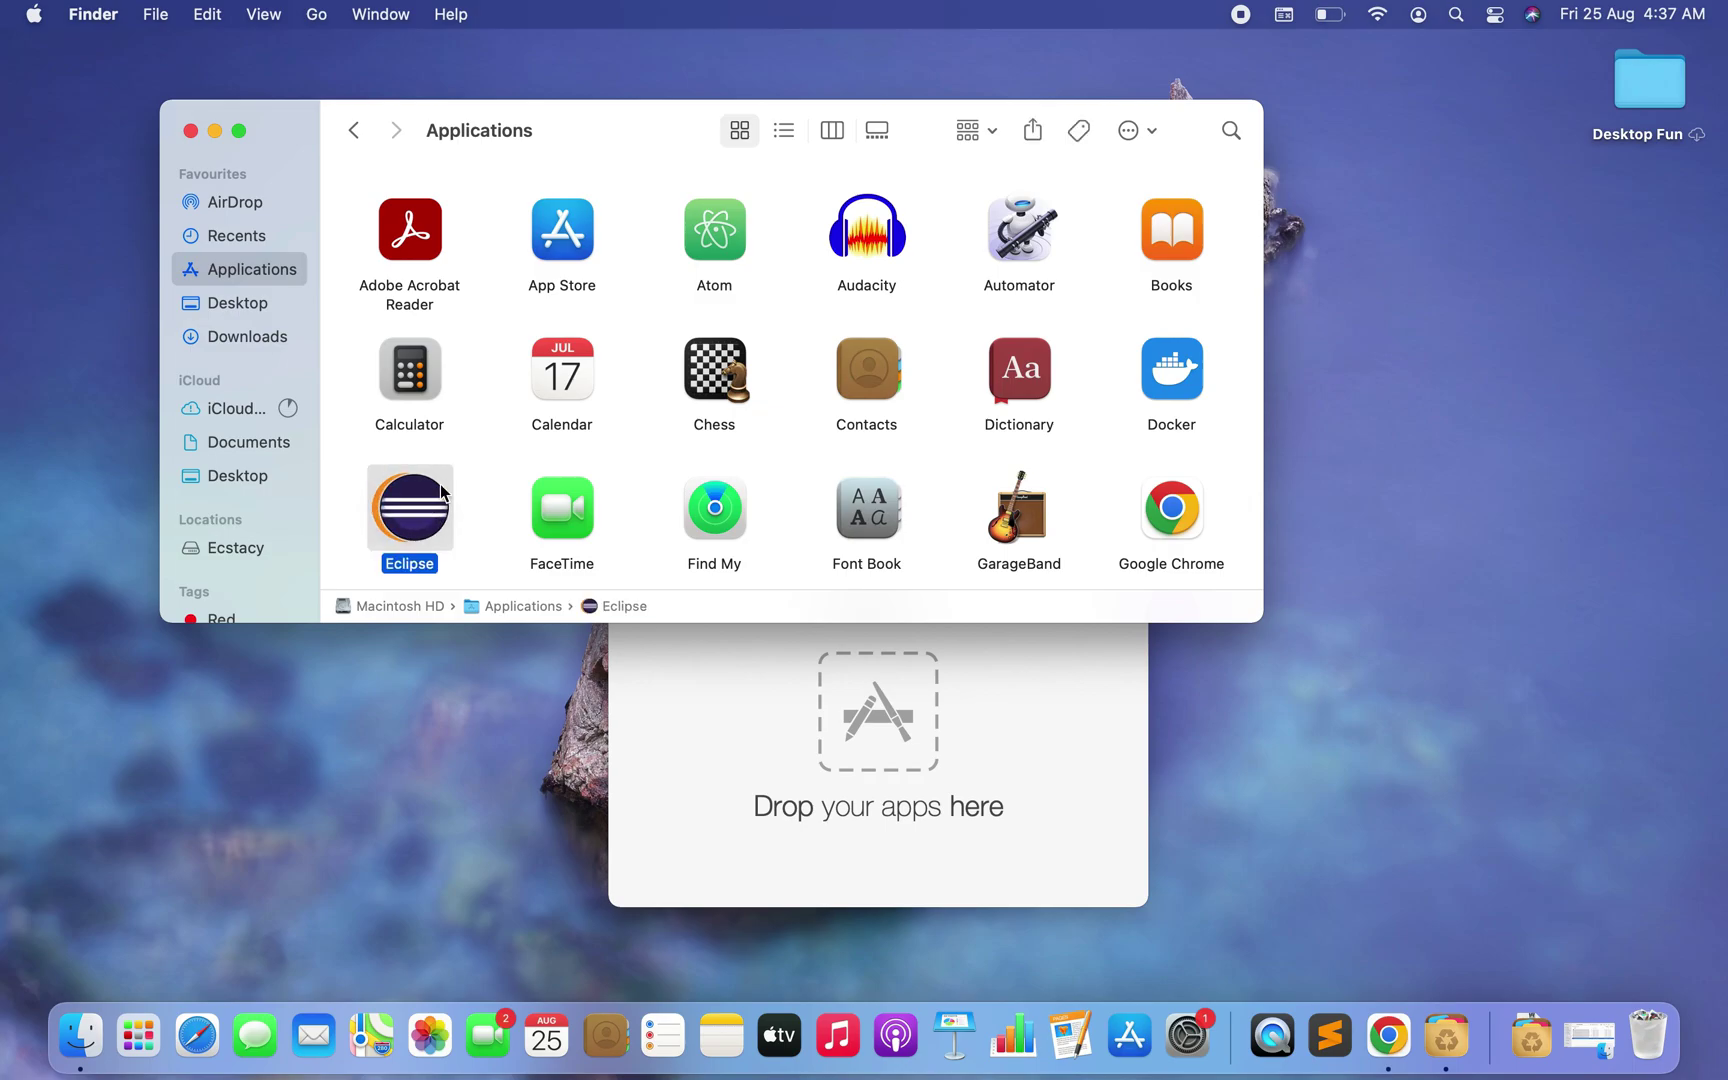
pyautogui.moveTo(445, 495); pyautogui.dragTo(753, 677)
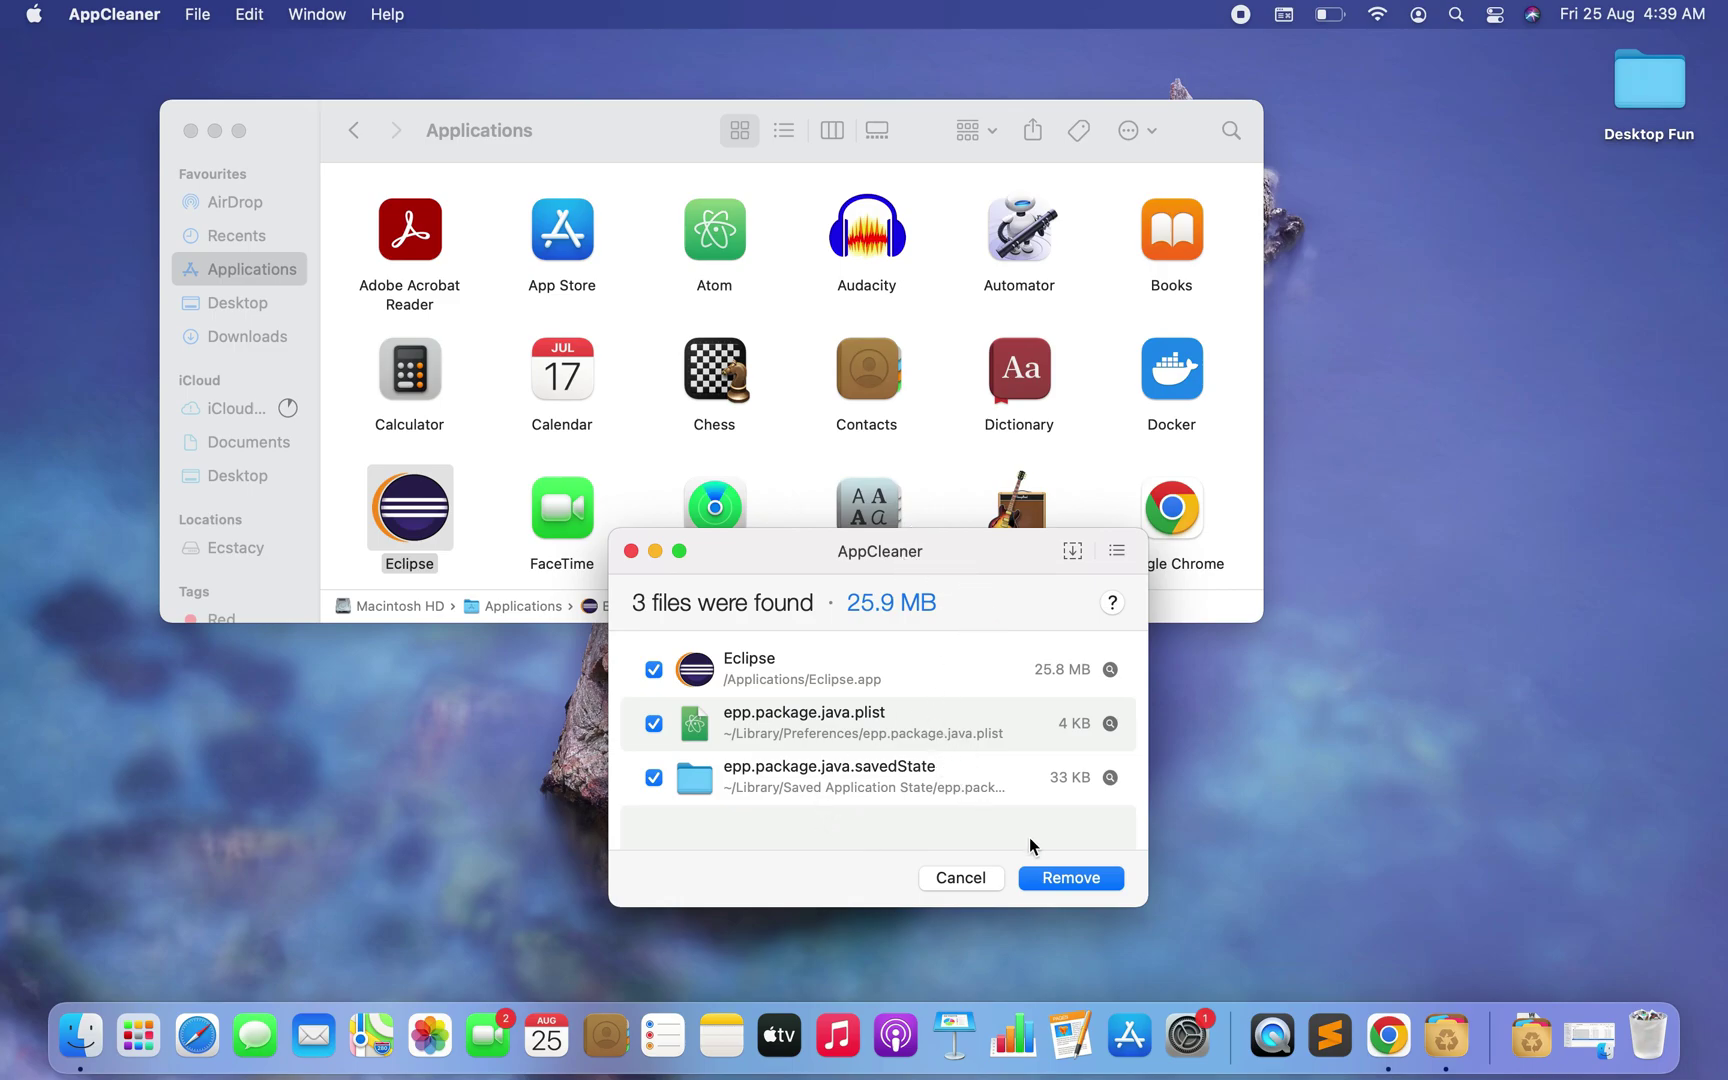
# Step: Remove Eclipse and its 3 related files, authorising with the administrator username and password
pyautogui.click(1089, 879)
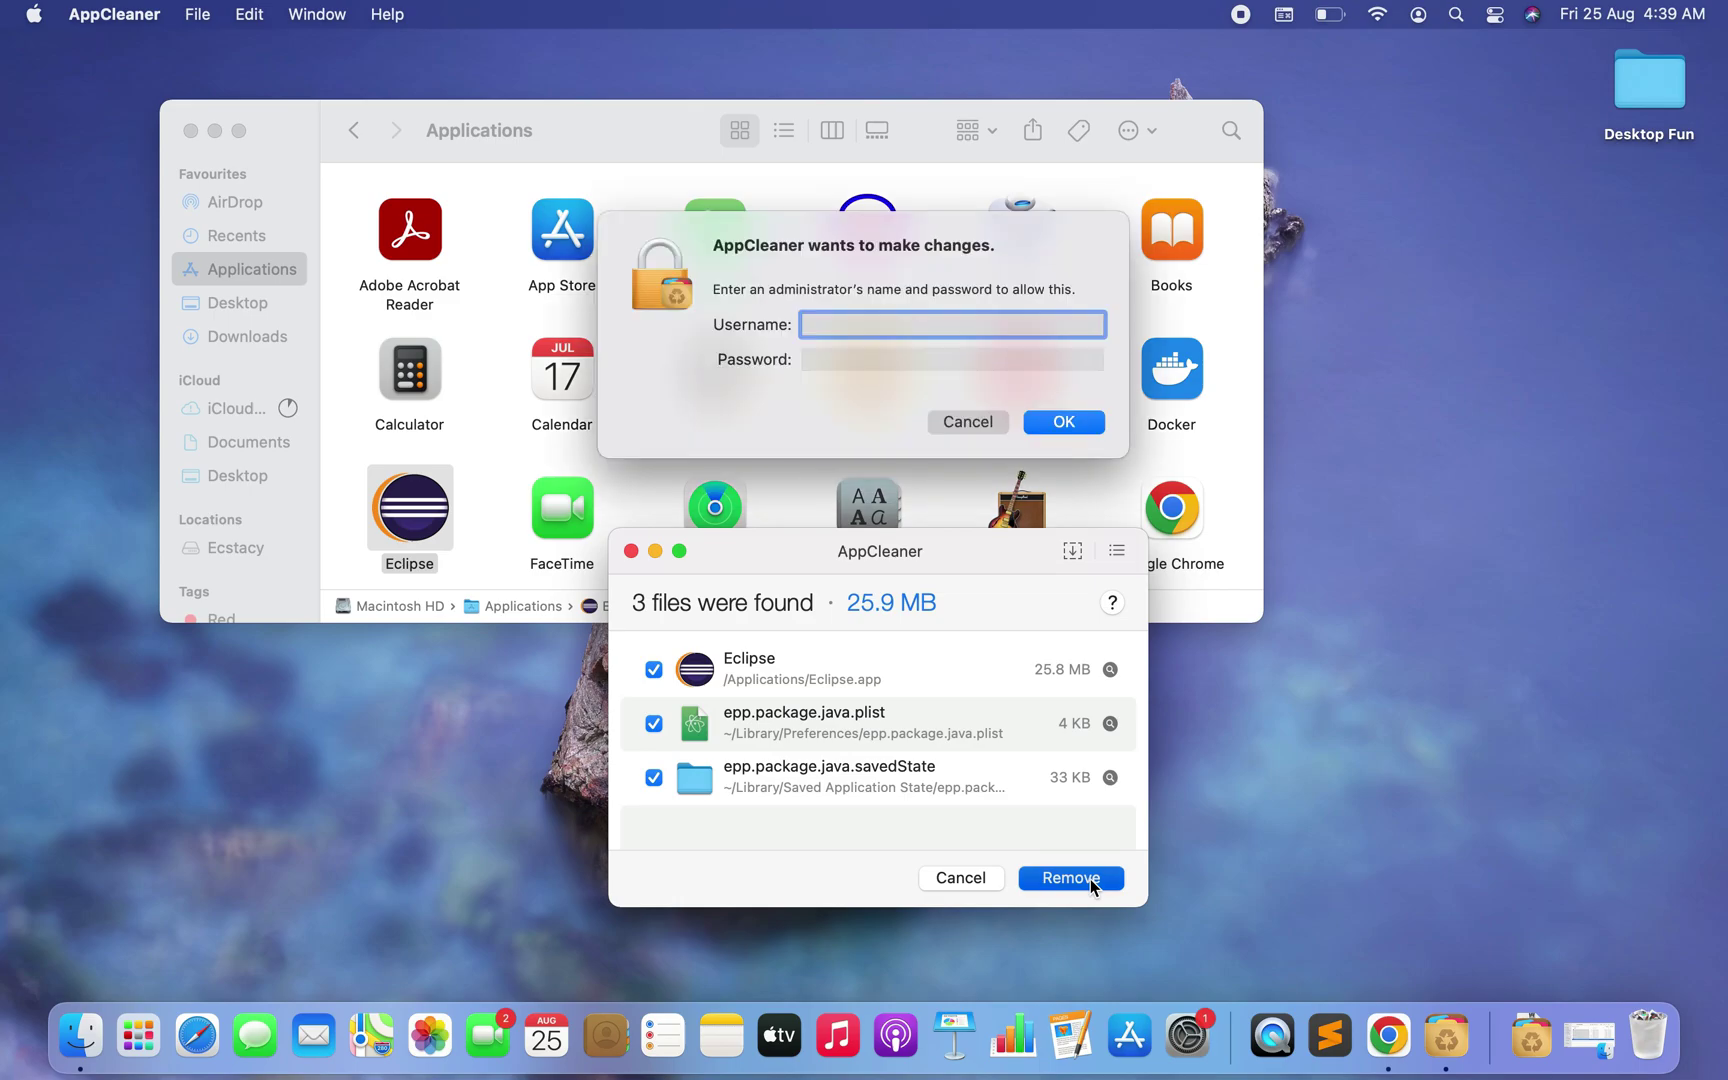
pyautogui.write('ecstacy')
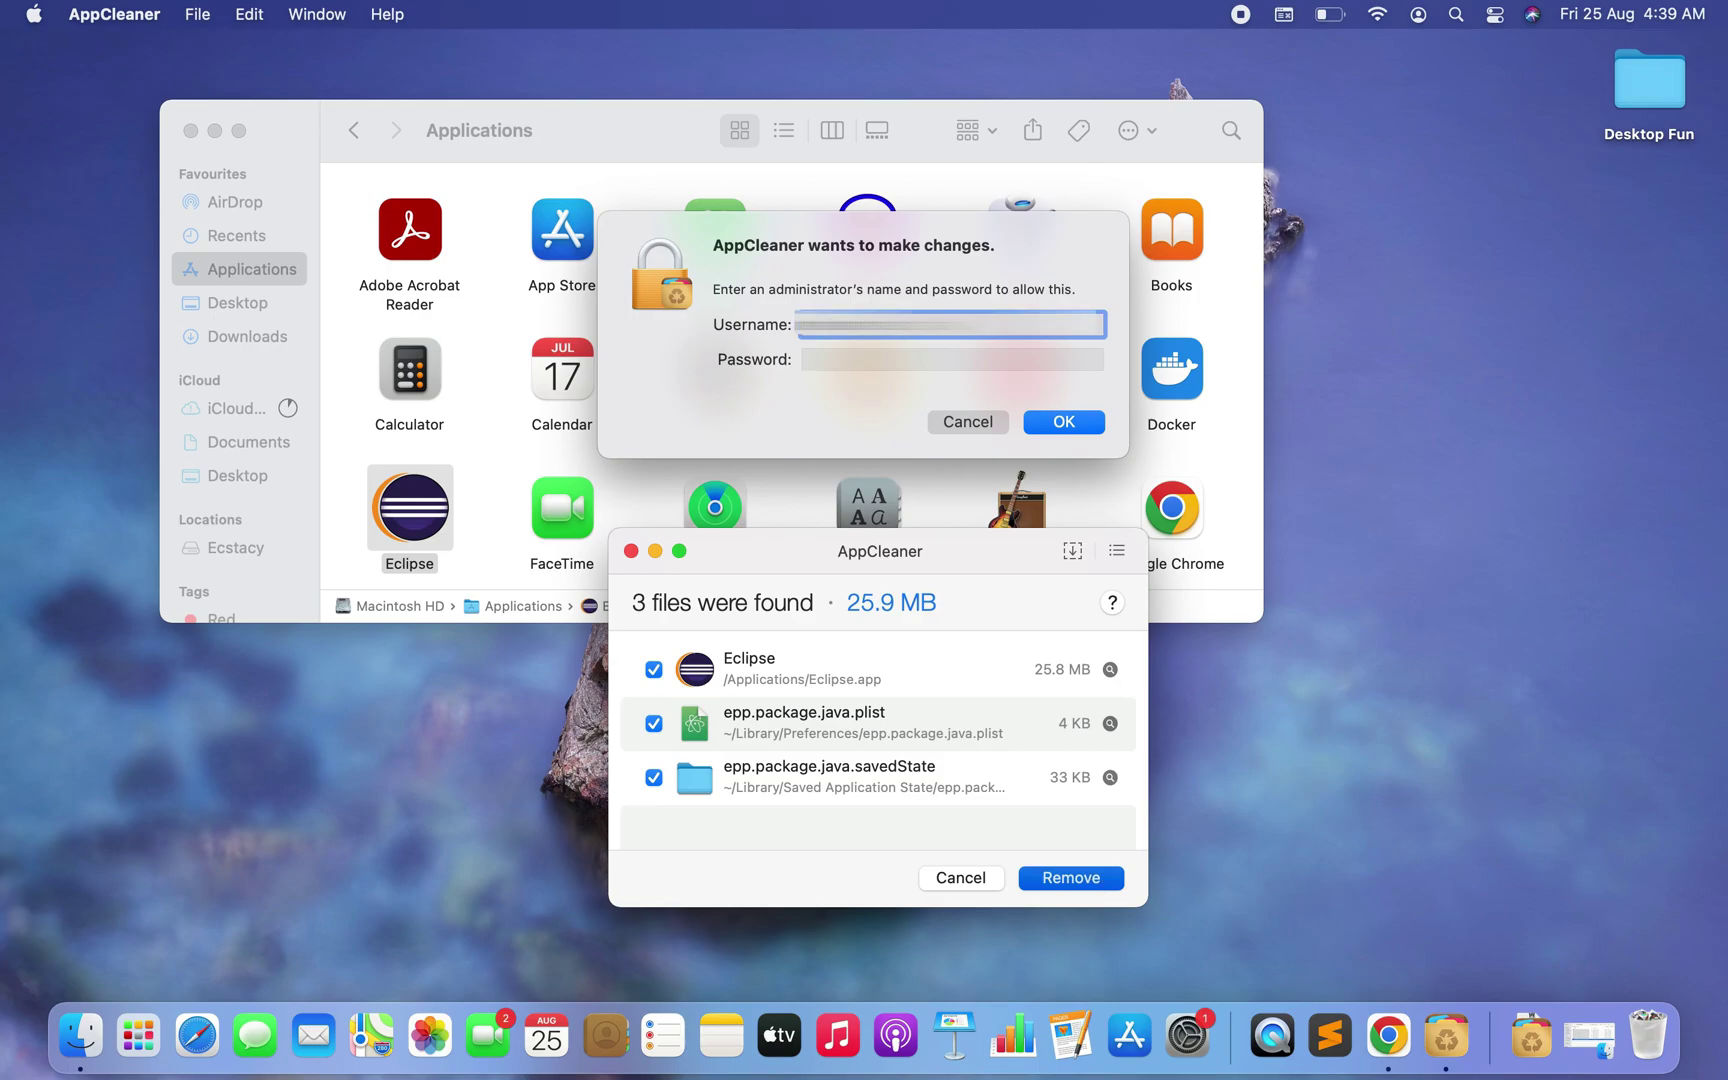
pyautogui.press('Tab')
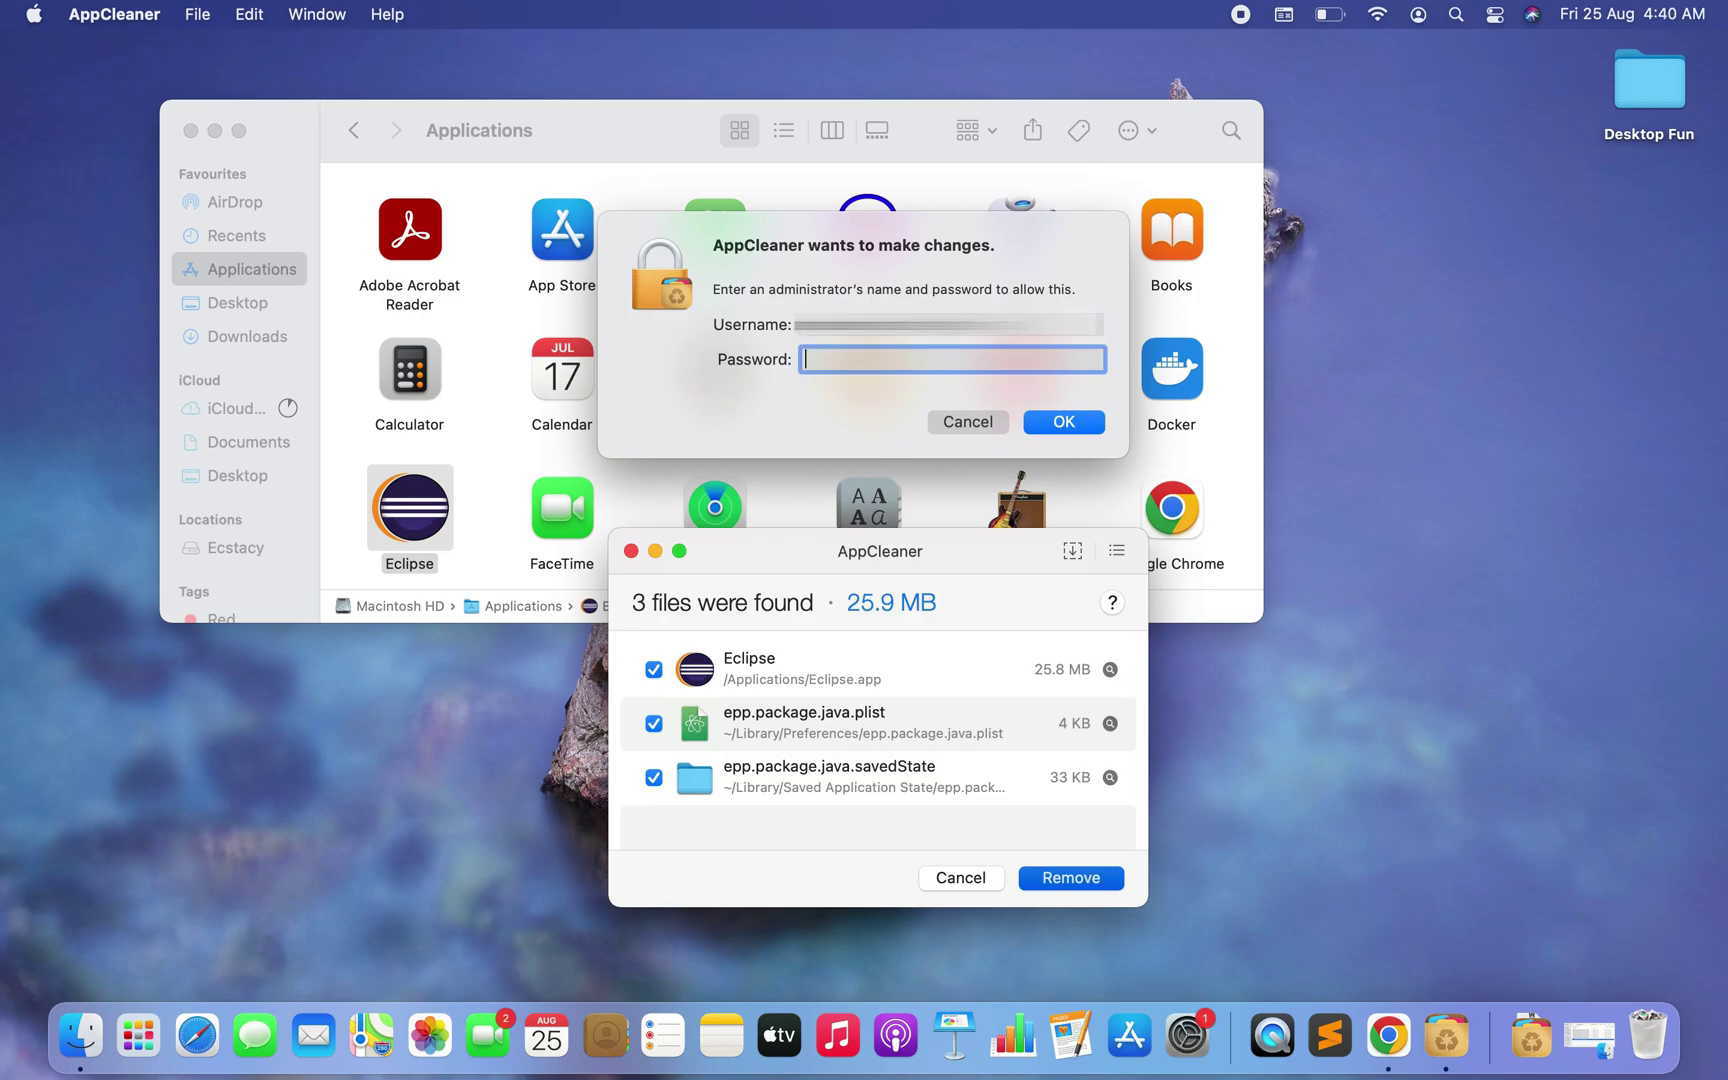
pyautogui.write('••••••••••••••')
pyautogui.click(1066, 422)
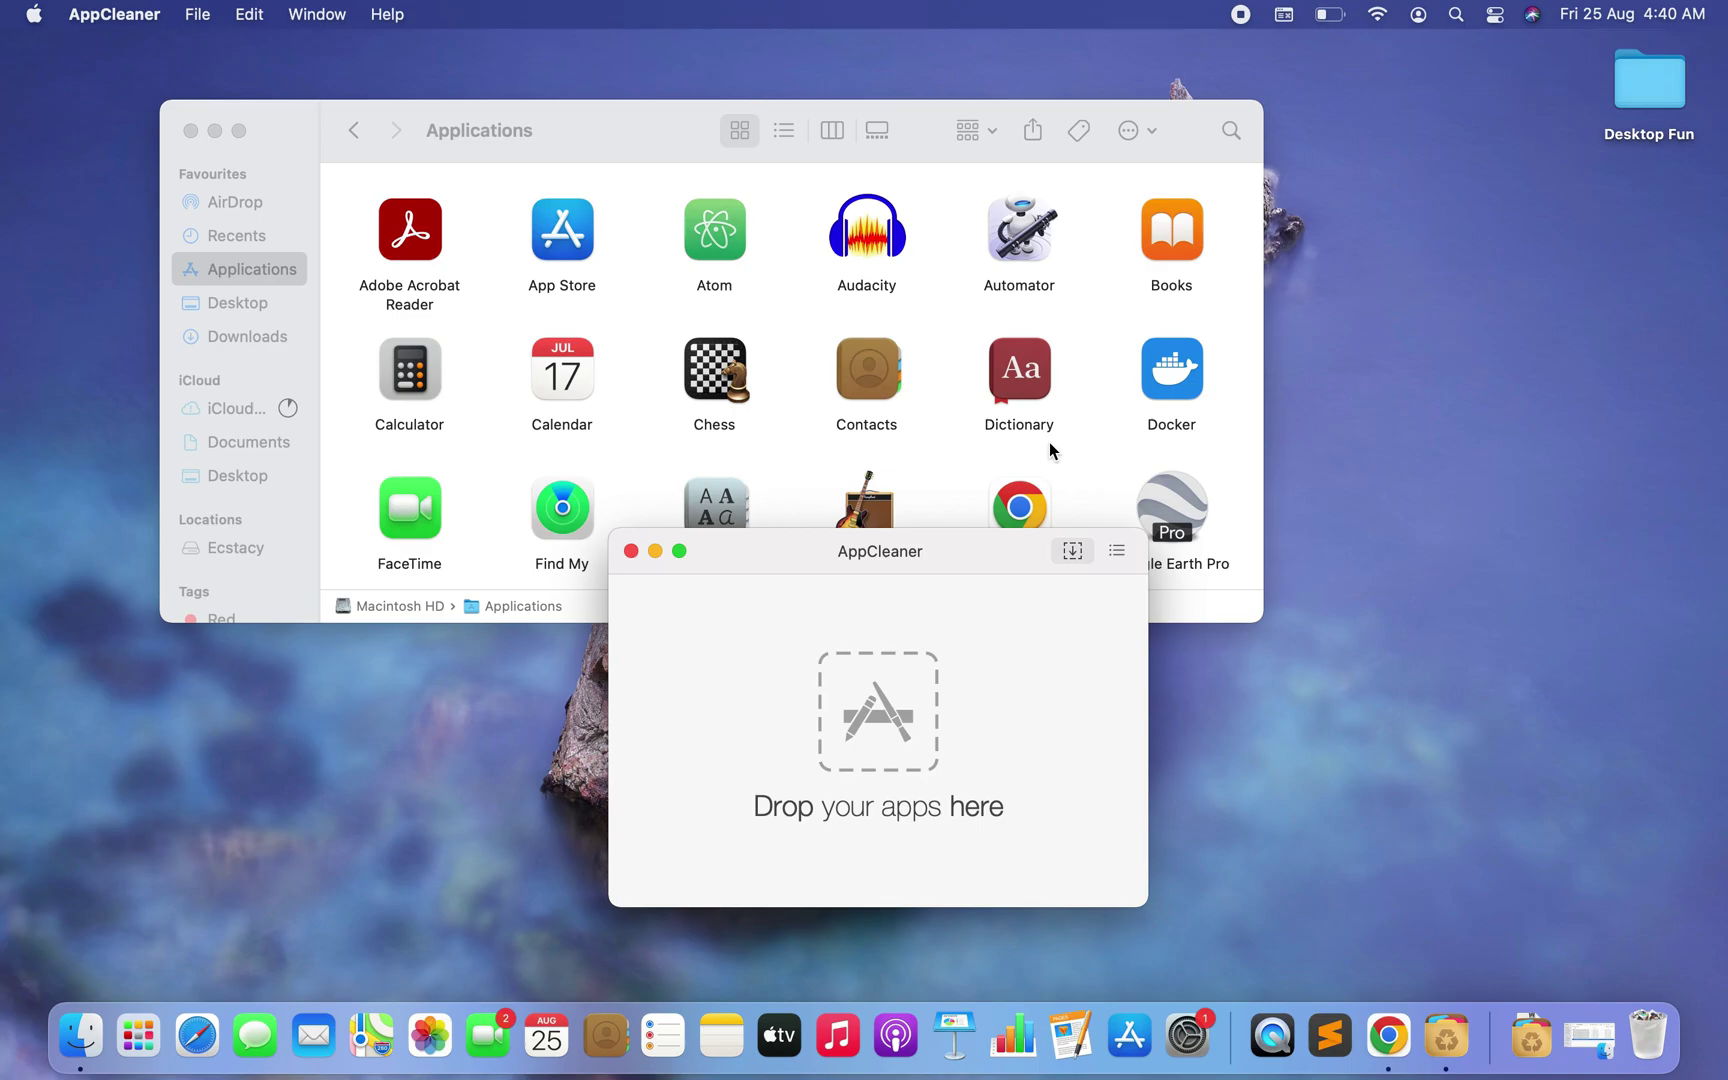
# Step: Bring the Applications window forward and make it full screen to confirm Eclipse is gone
pyautogui.click(1049, 441)
pyautogui.press('ctrl+super+f')
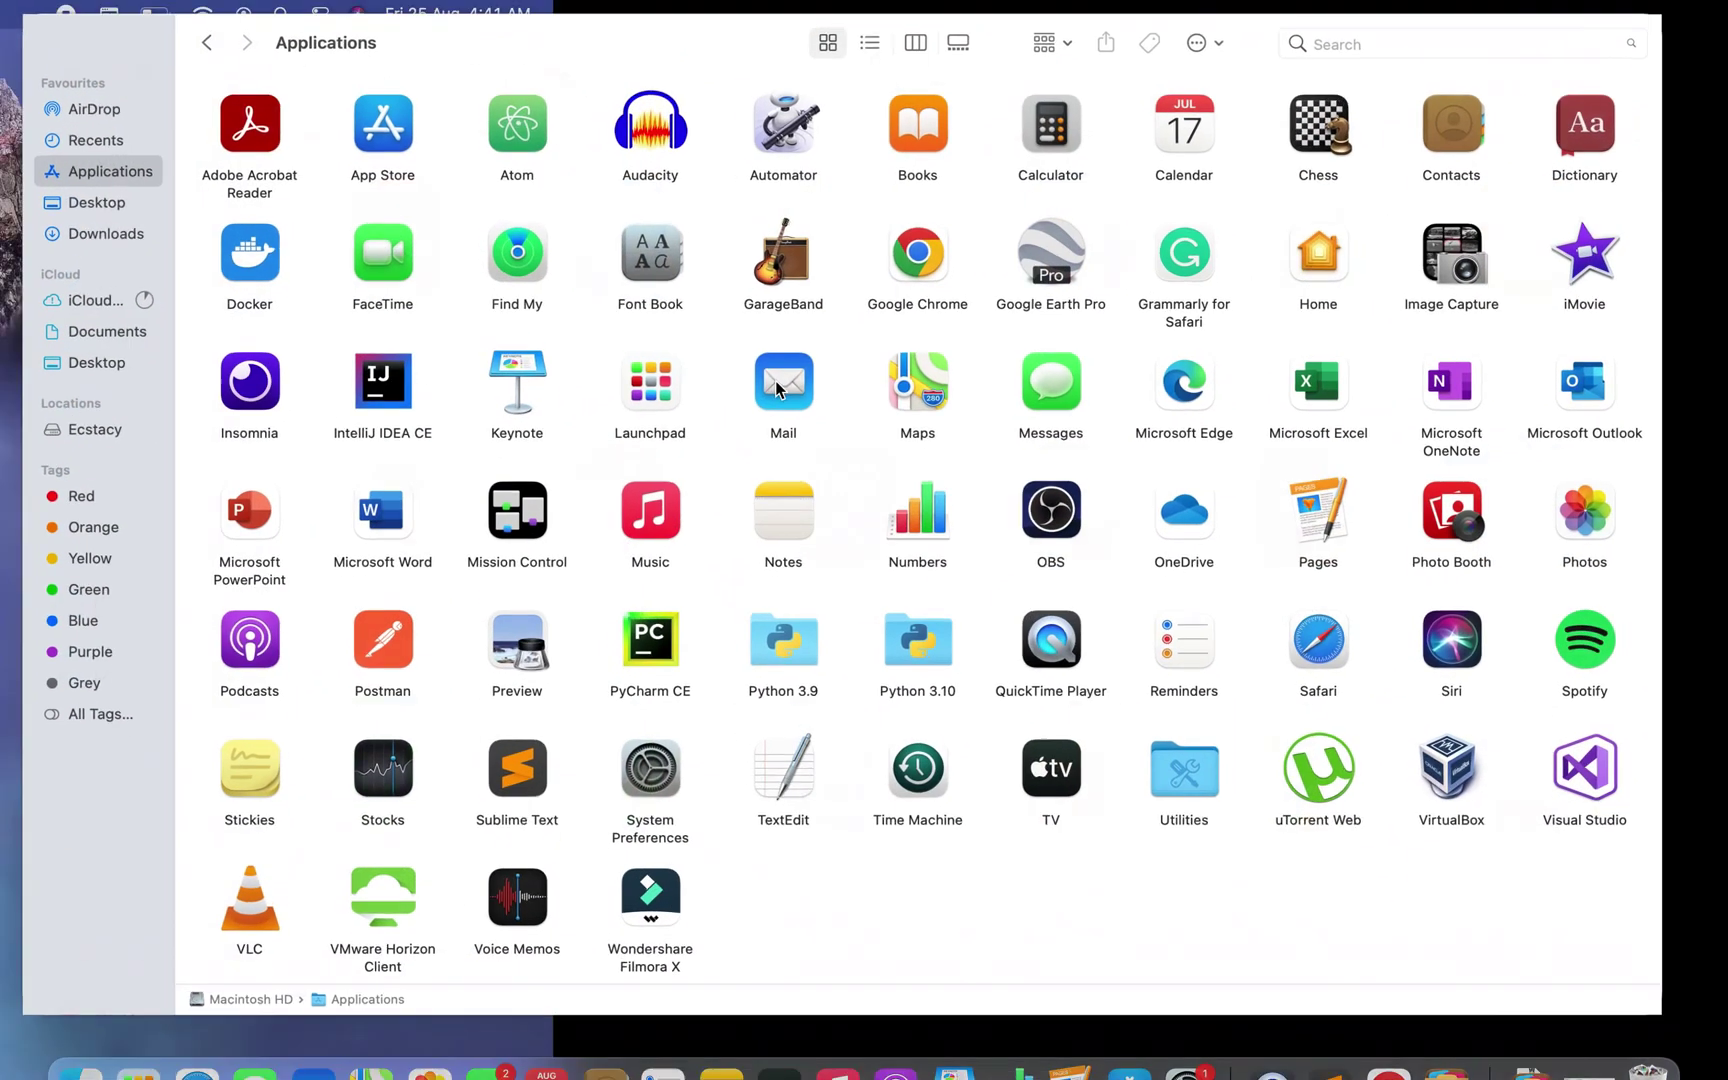